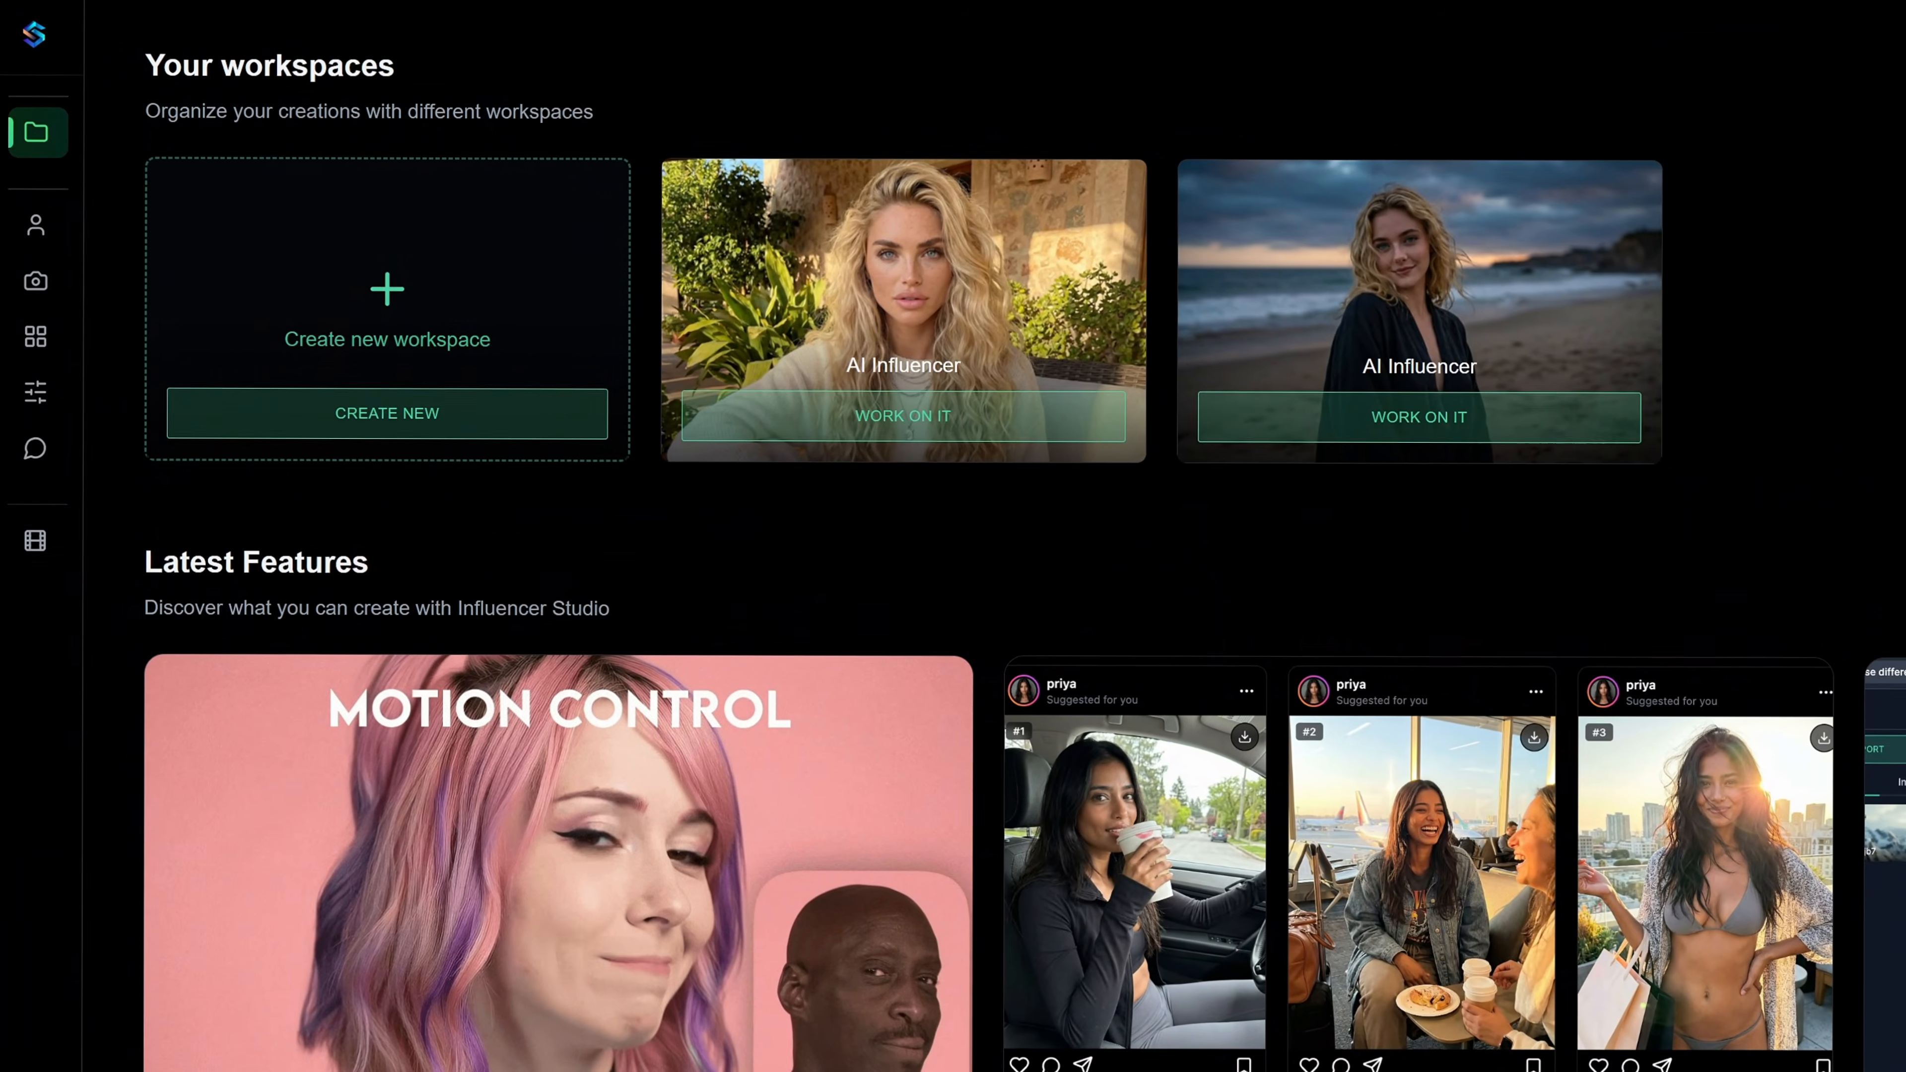
Preview the Janae, Zara, Madison and Luna preset avatars in the influencer creator.
{"action": "mouse_move", "coordinate": [23, 86]}
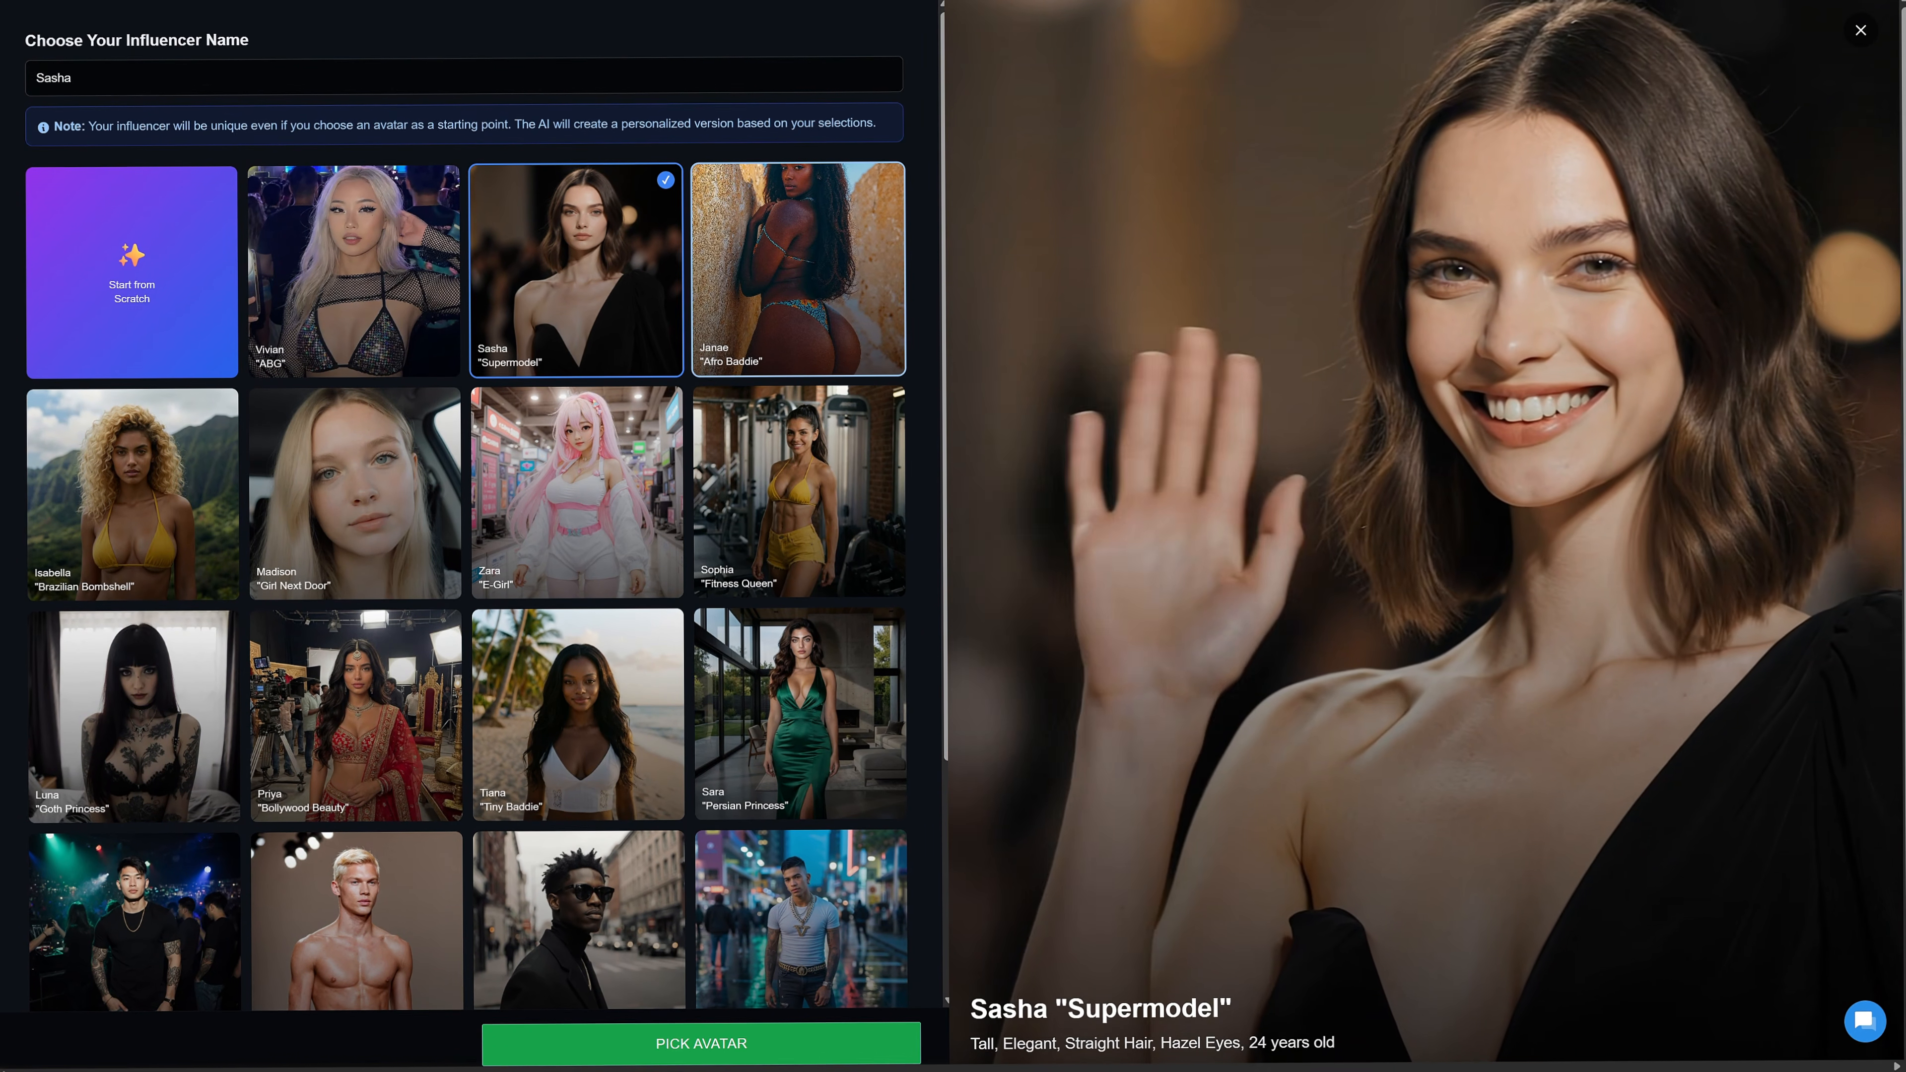
{"action": "left_click", "coordinate": [798, 269]}
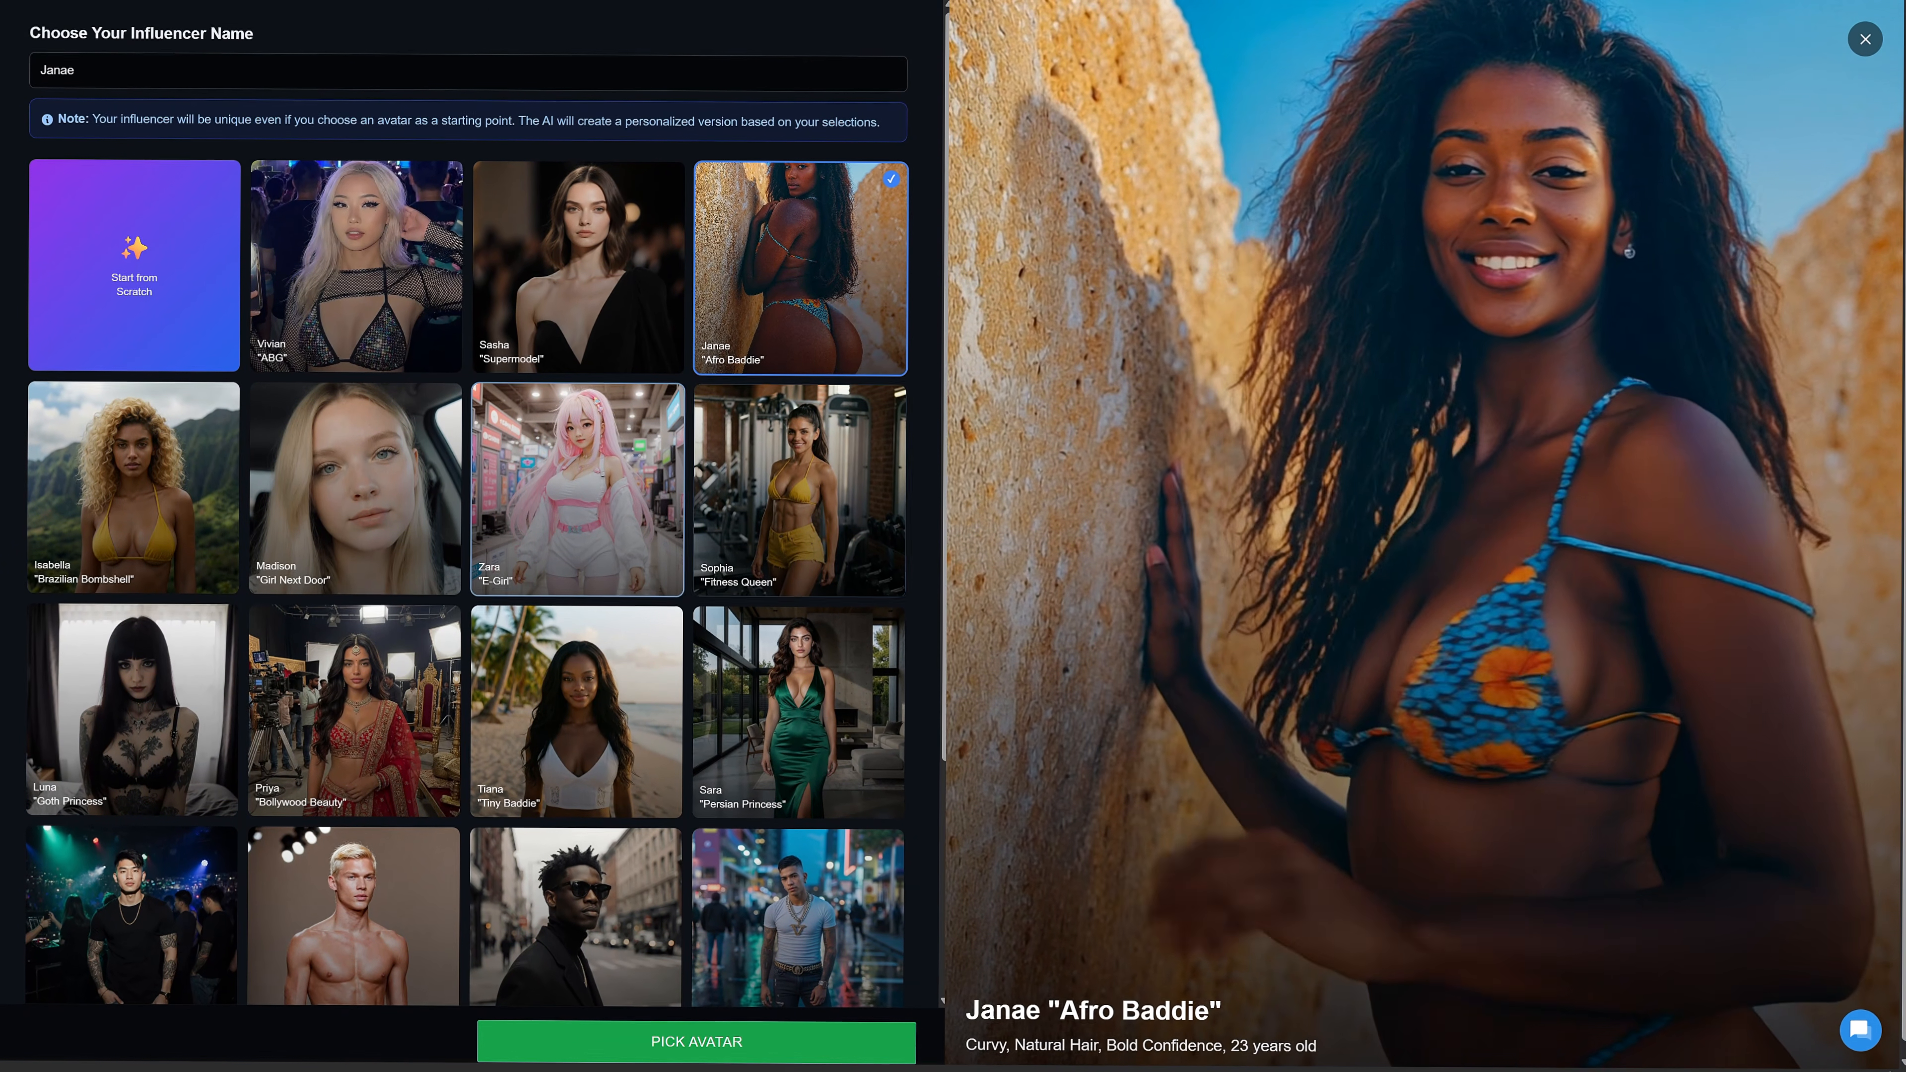
{"action": "left_click", "coordinate": [577, 491]}
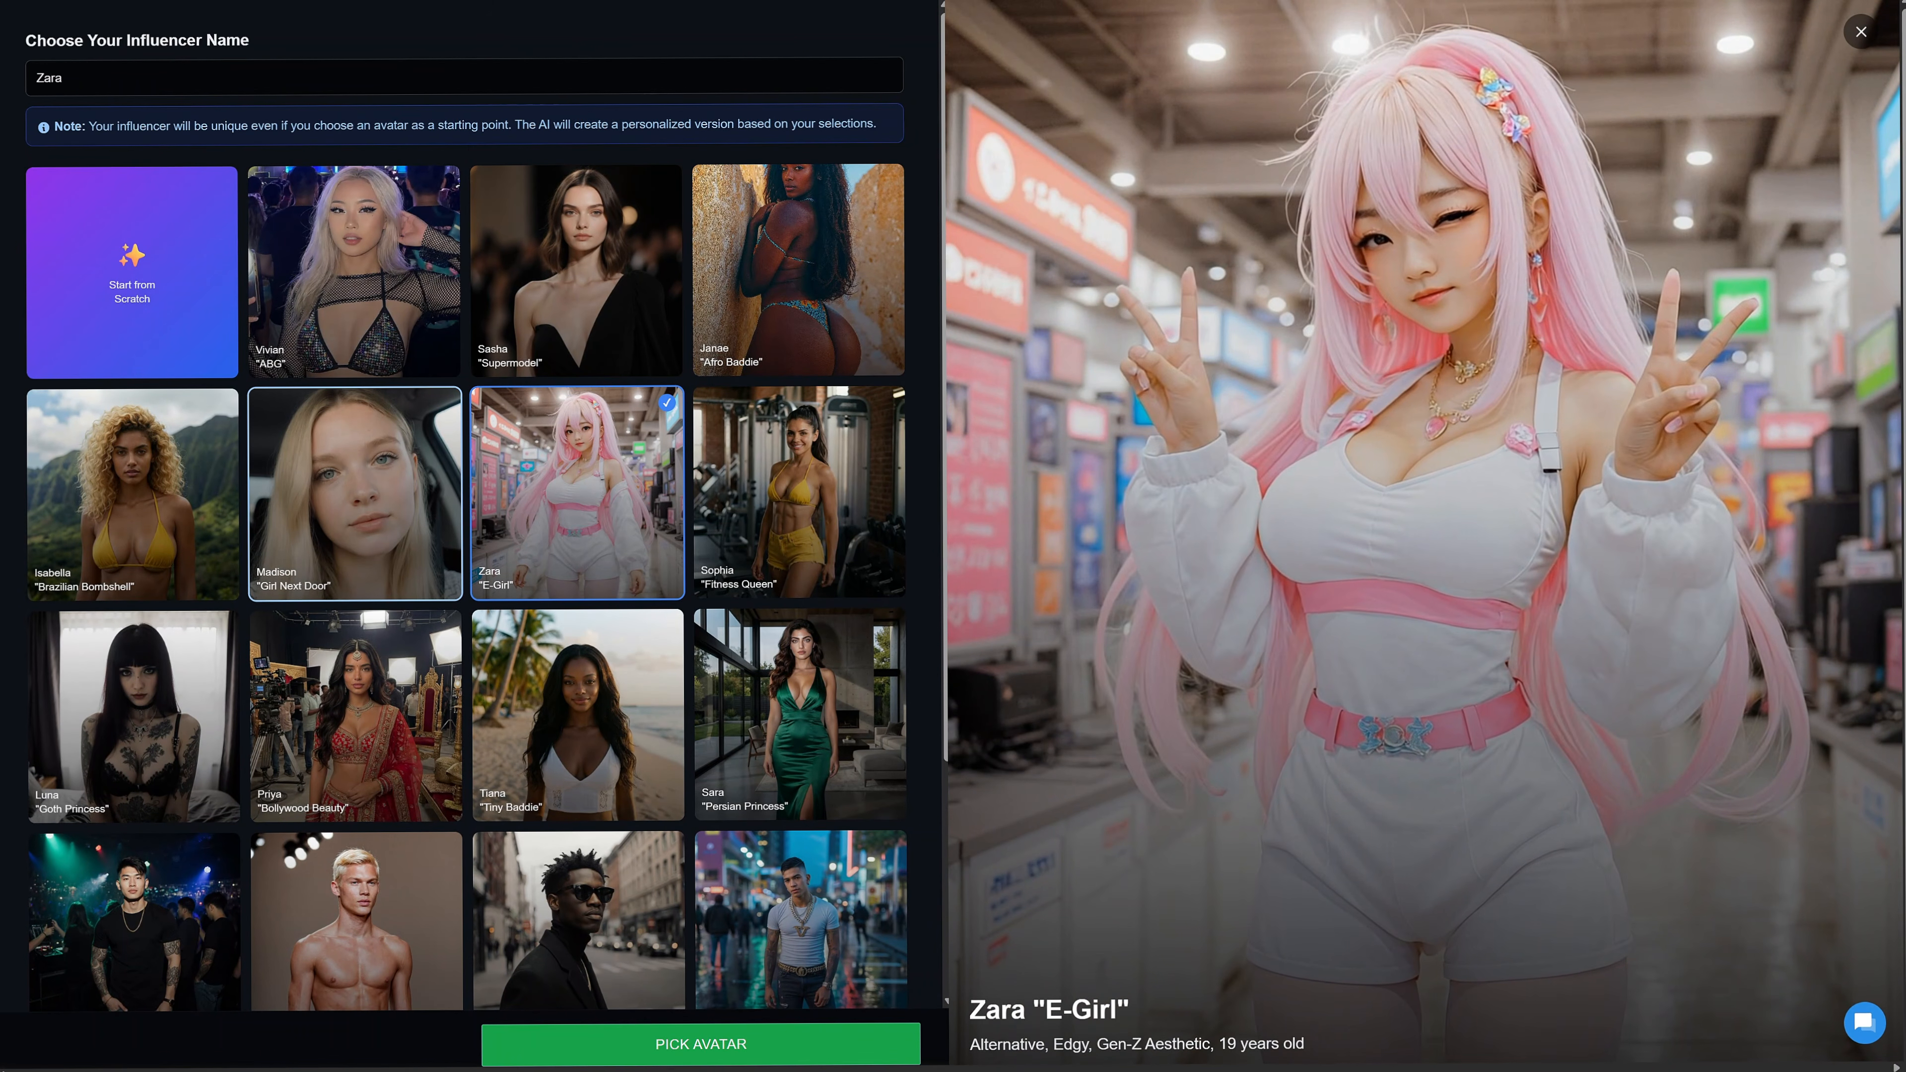
{"action": "left_click", "coordinate": [355, 491]}
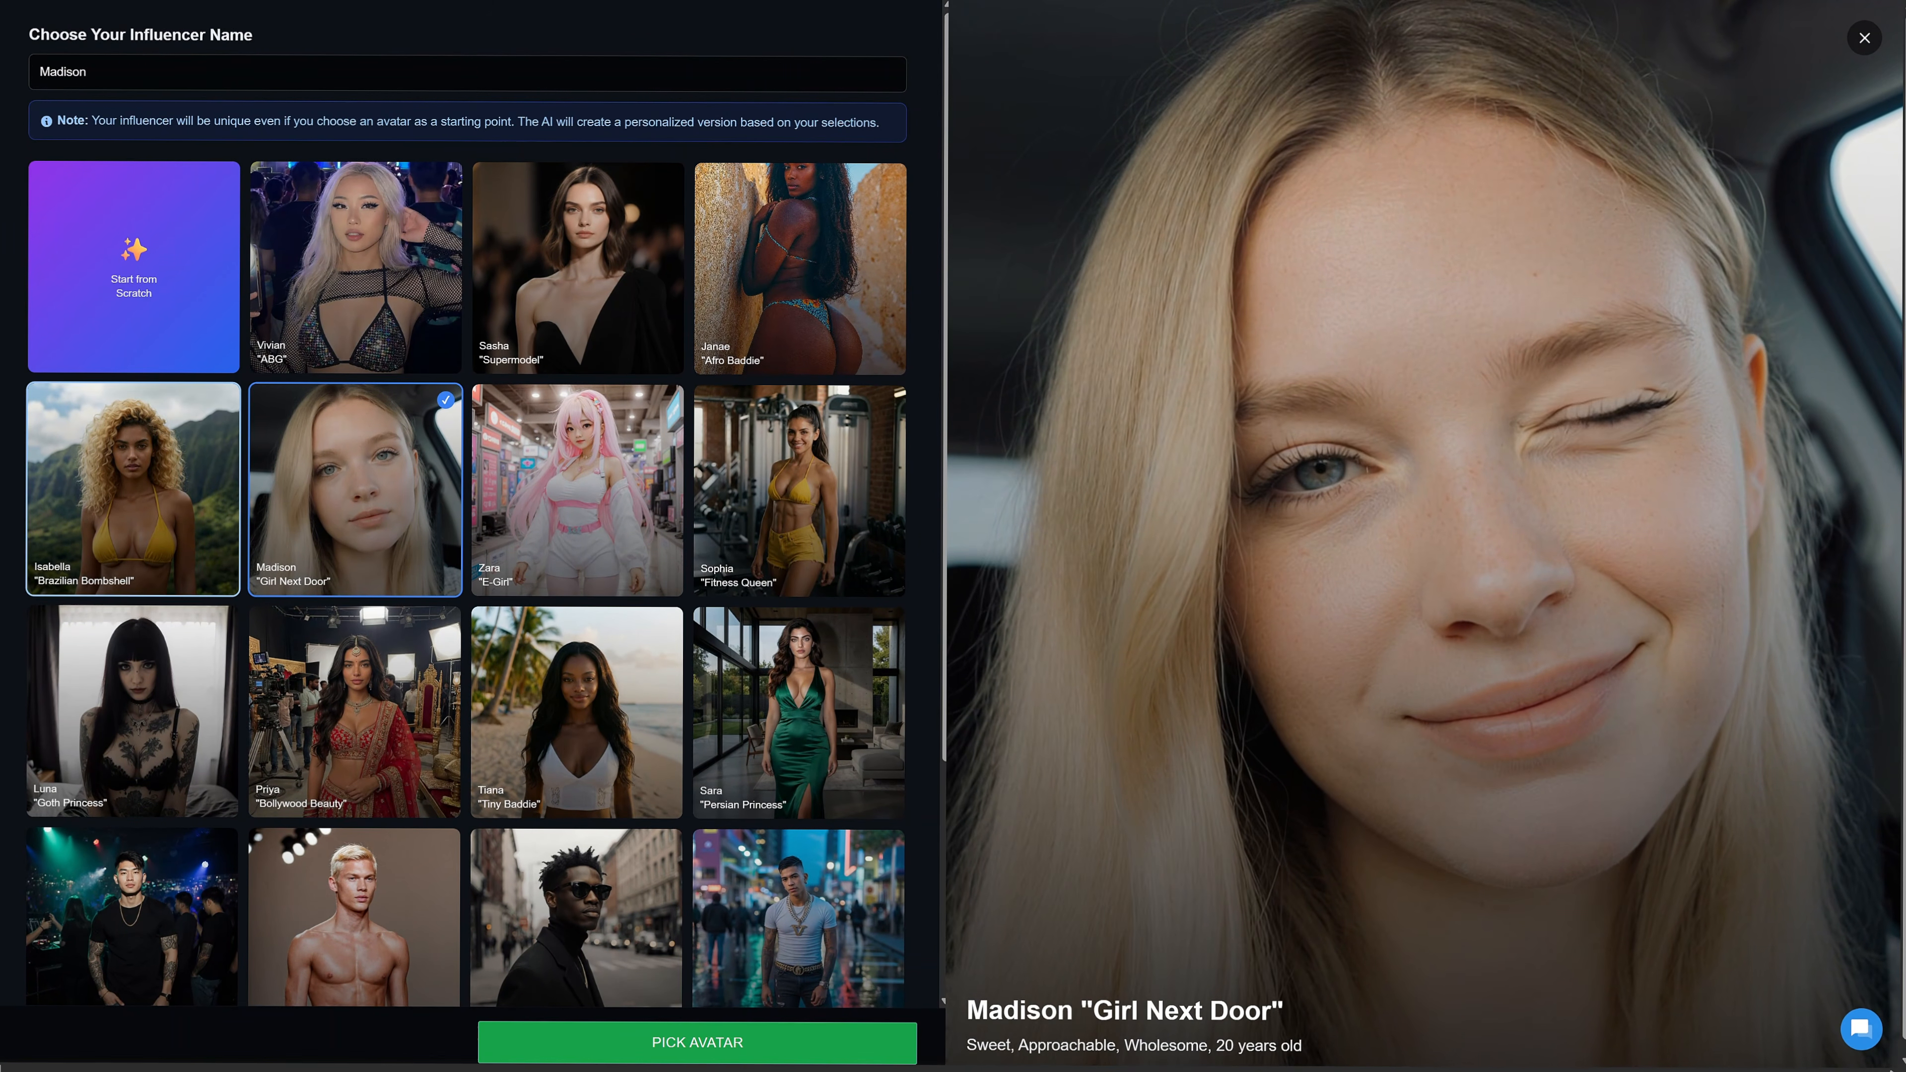
{"action": "left_click", "coordinate": [133, 709]}
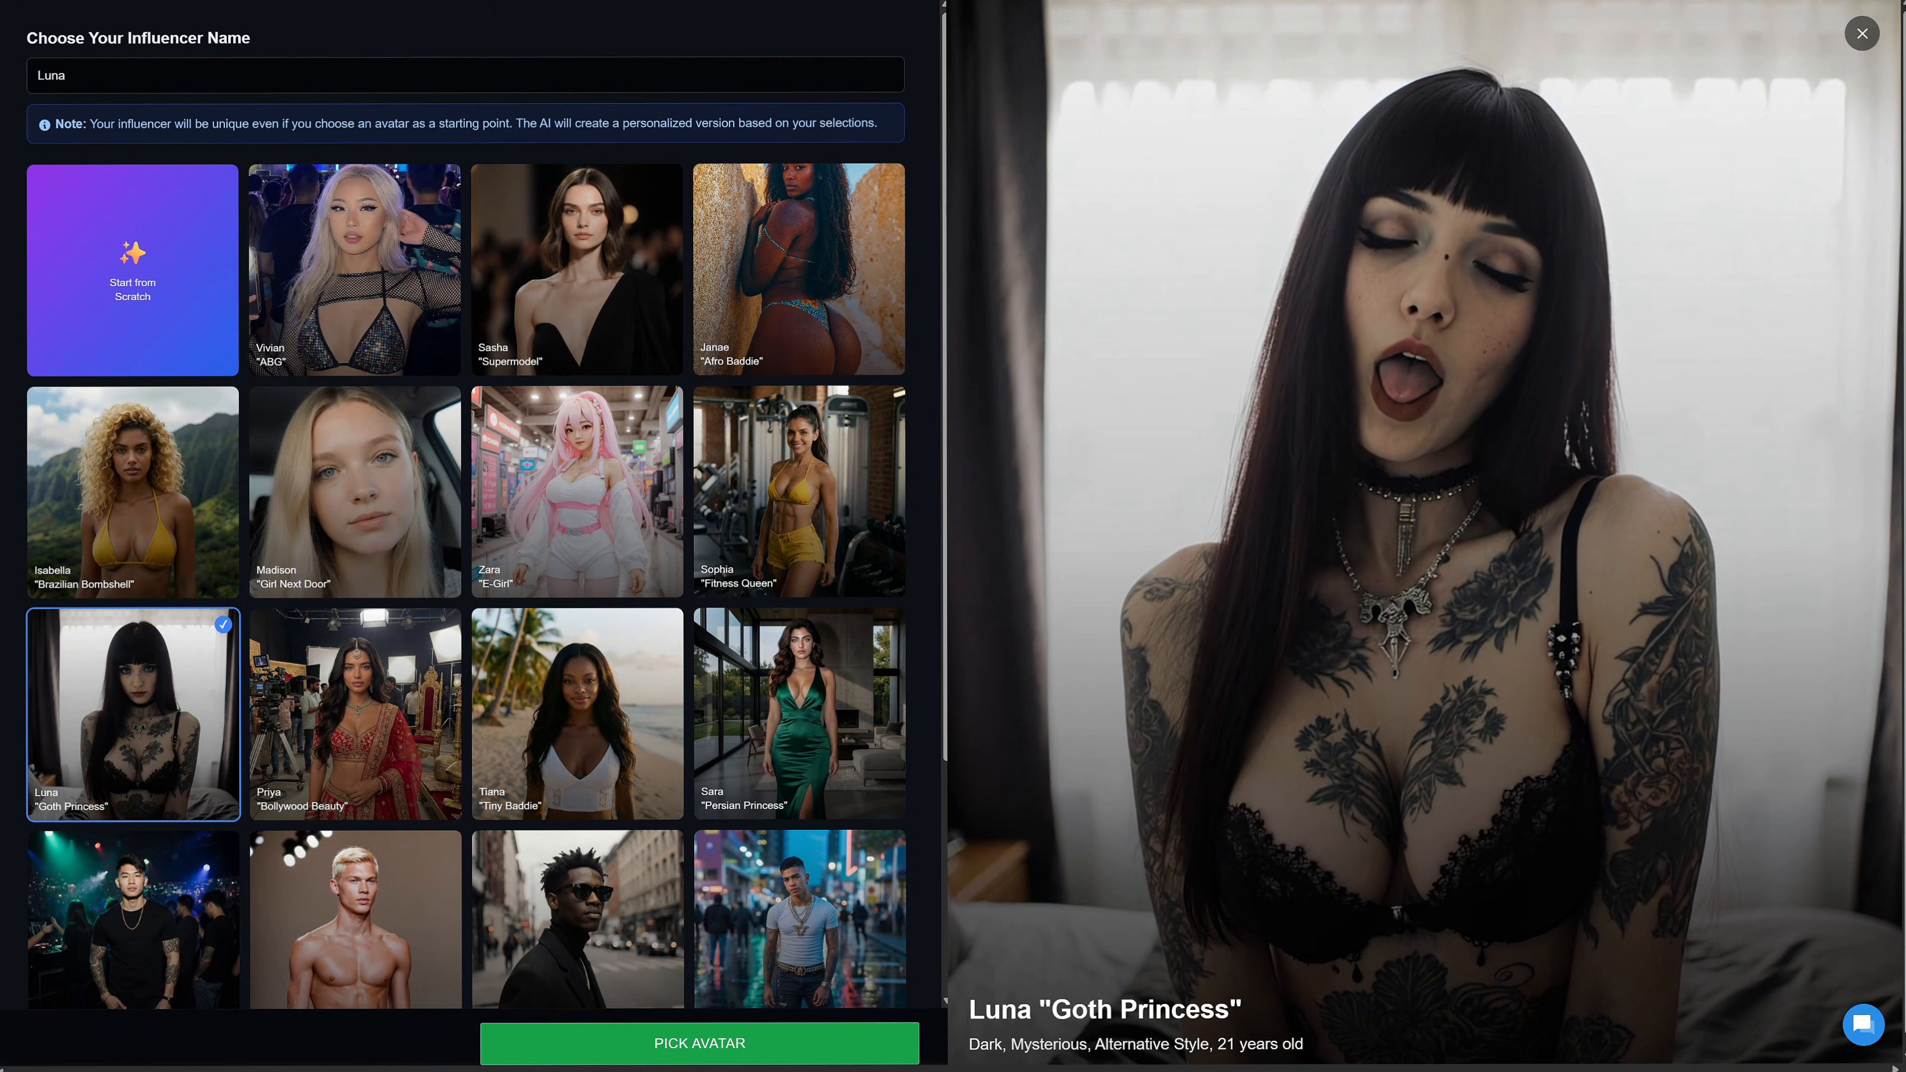
Choose to build the influencer from scratch and name it Scarlett.
{"action": "left_click", "coordinate": [132, 271]}
{"action": "triple_click", "coordinate": [76, 101]}
{"action": "type", "text": "Scarle"}
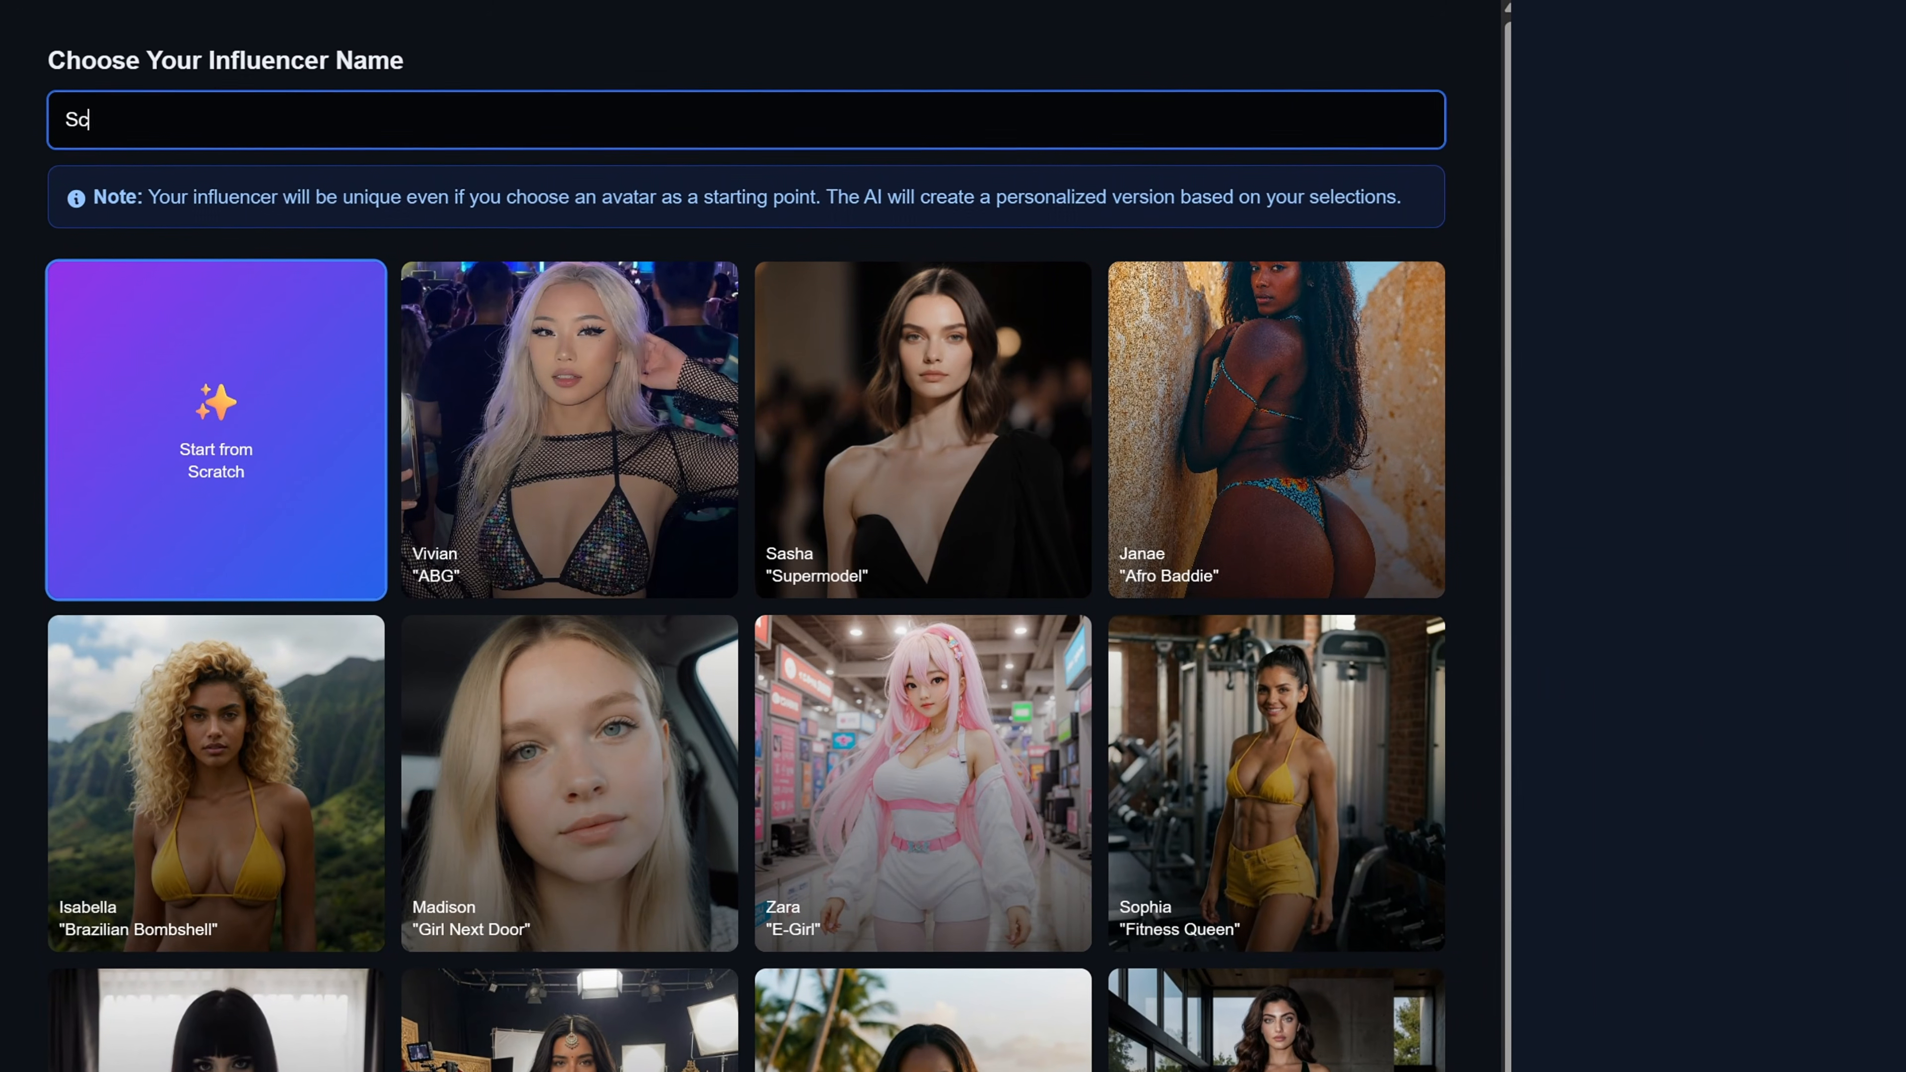
{"action": "type", "text": "tt"}
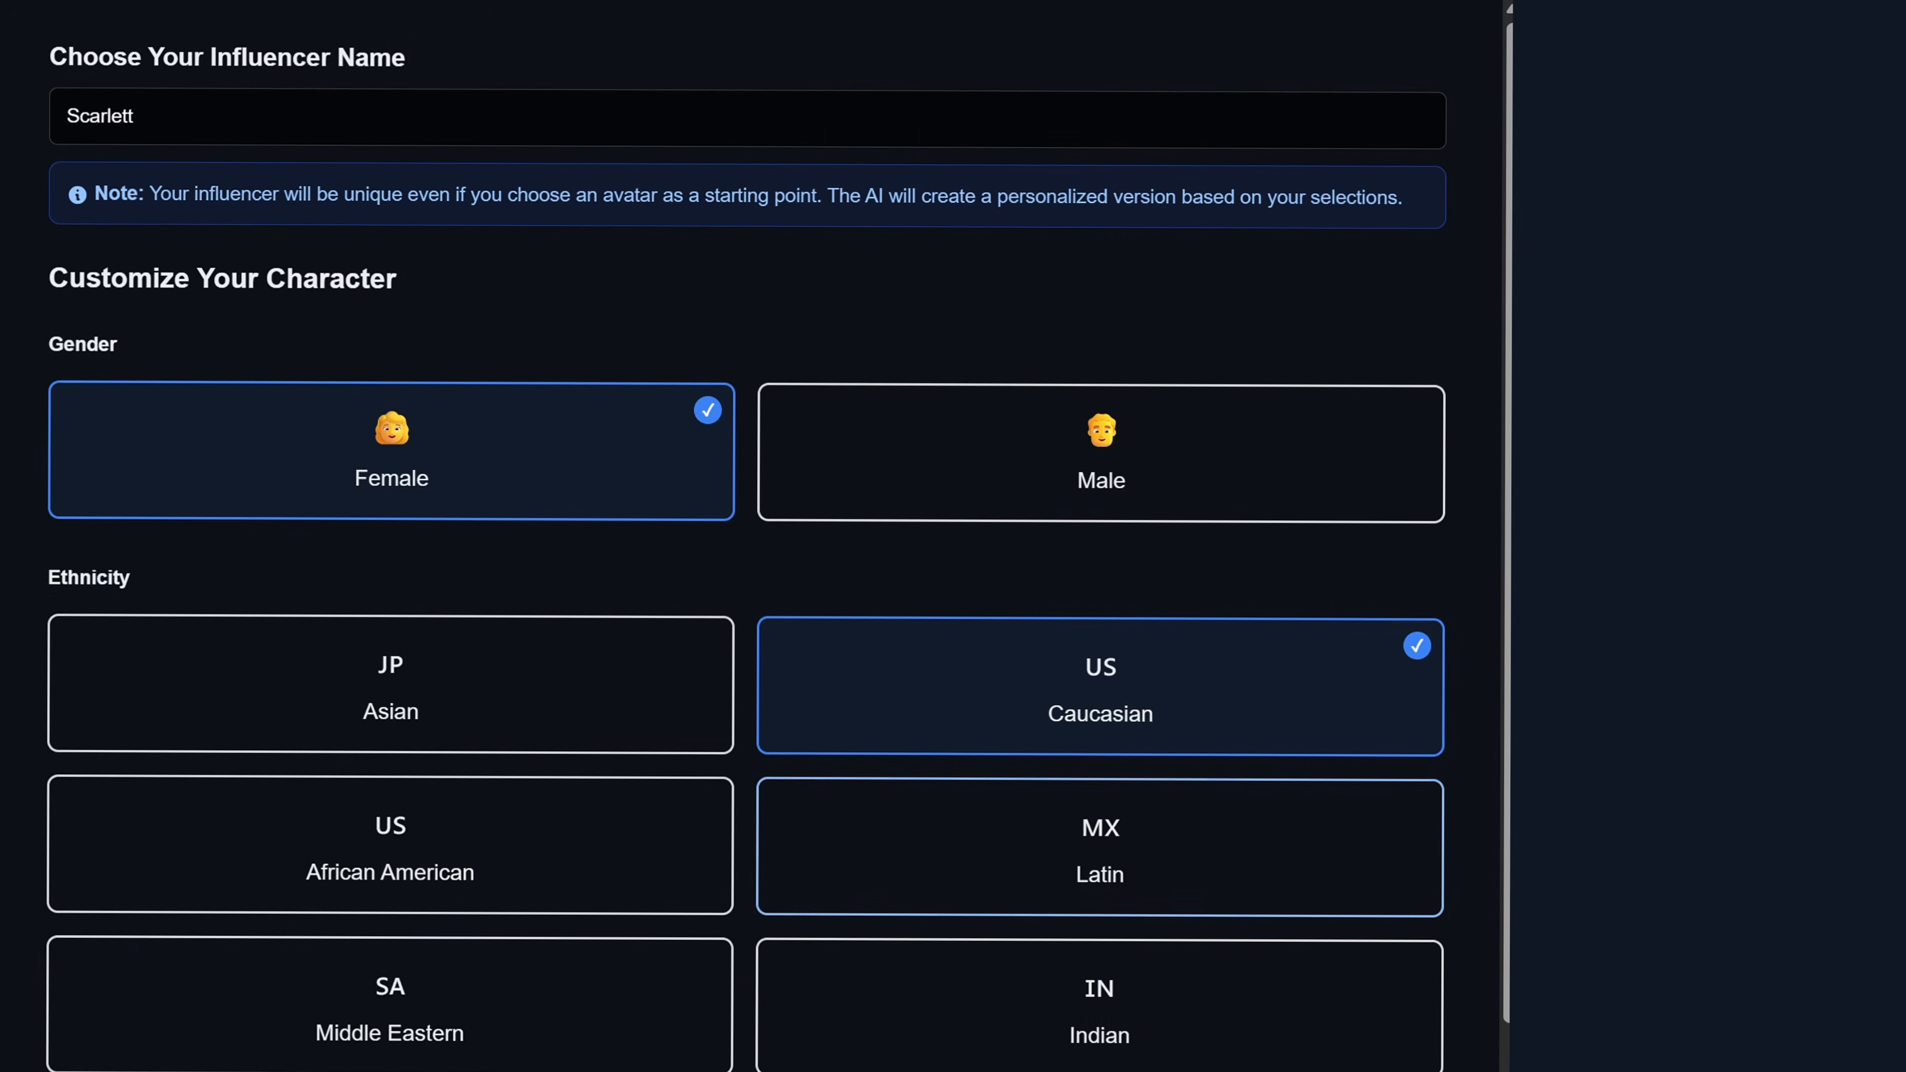
Set the character's ethnicity to Latin and body shape to Curvy Hourglass.
{"action": "left_click", "coordinate": [1036, 799]}
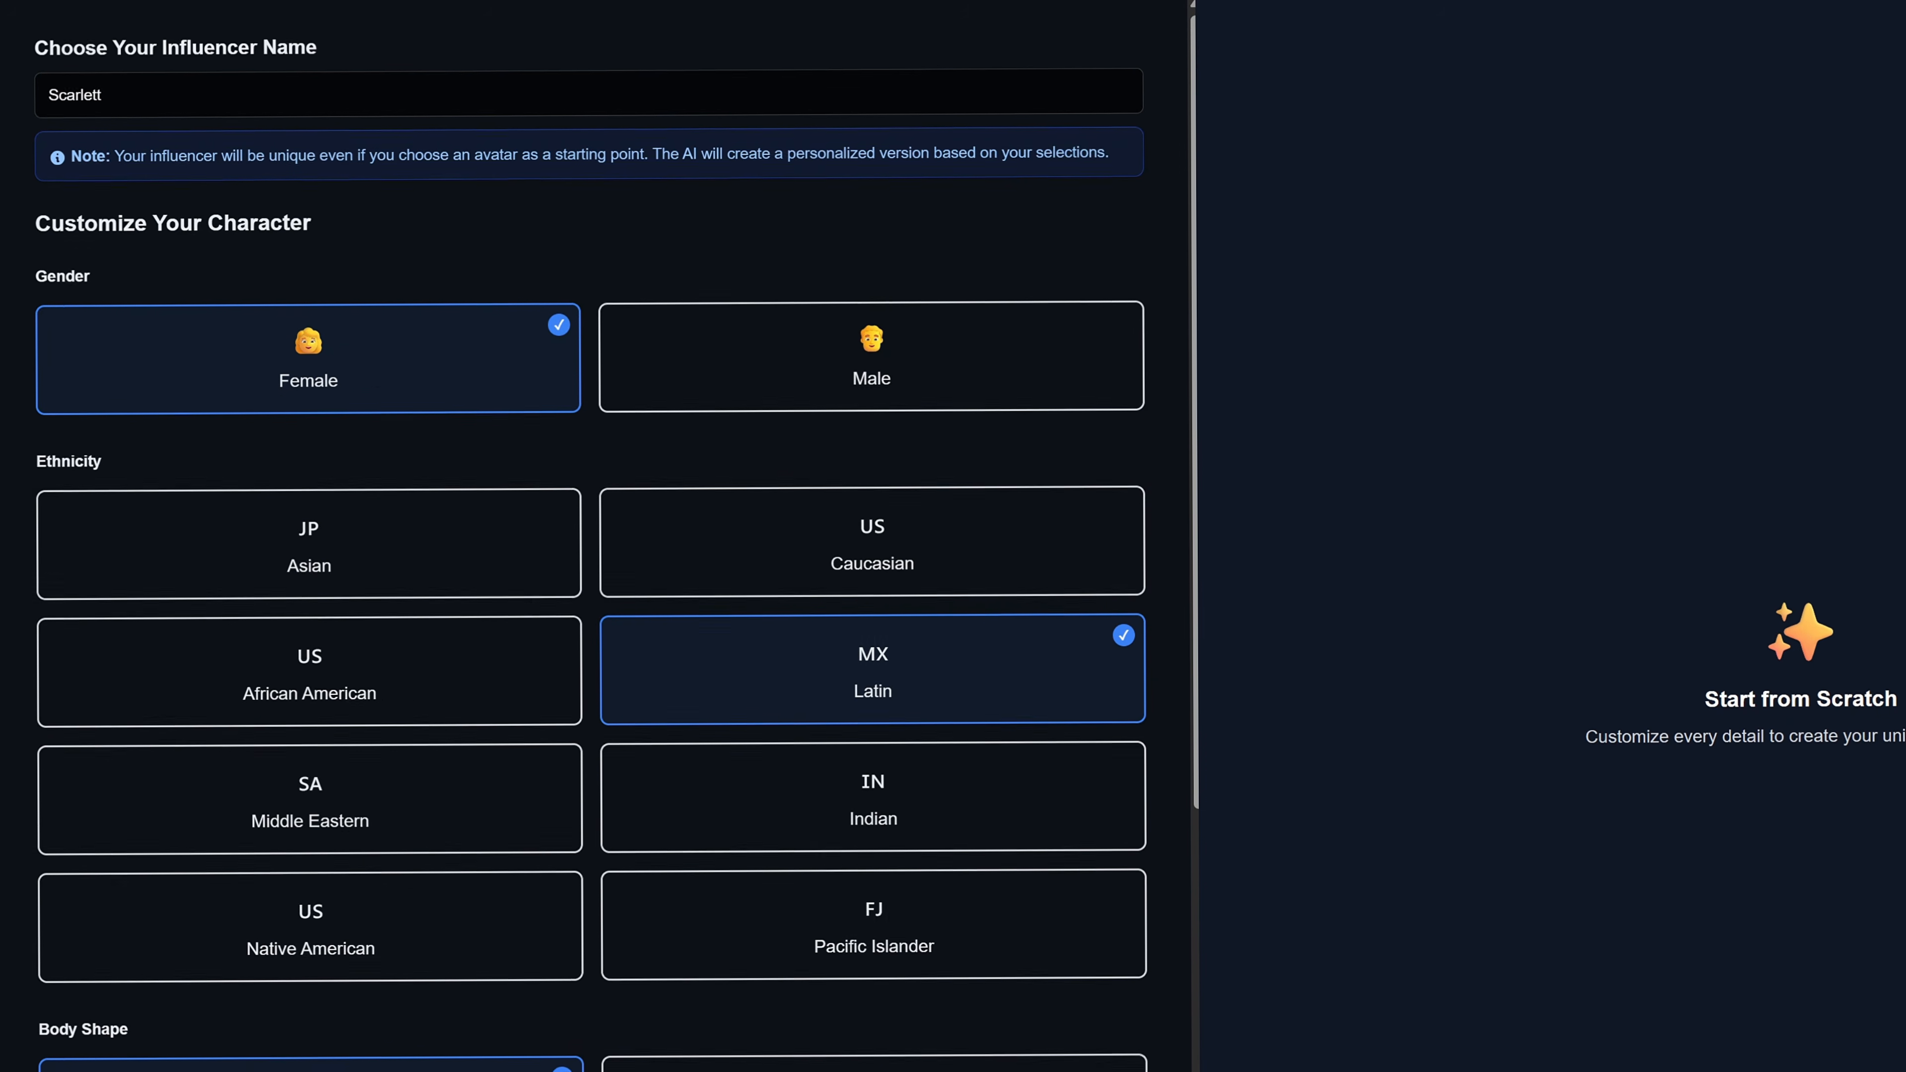
{"action": "scroll", "coordinate": [705, 601], "scroll_direction": "down", "scroll_amount": 5}
{"action": "scroll", "coordinate": [459, 608], "scroll_direction": "down", "scroll_amount": 3}
{"action": "left_click", "coordinate": [459, 609]}
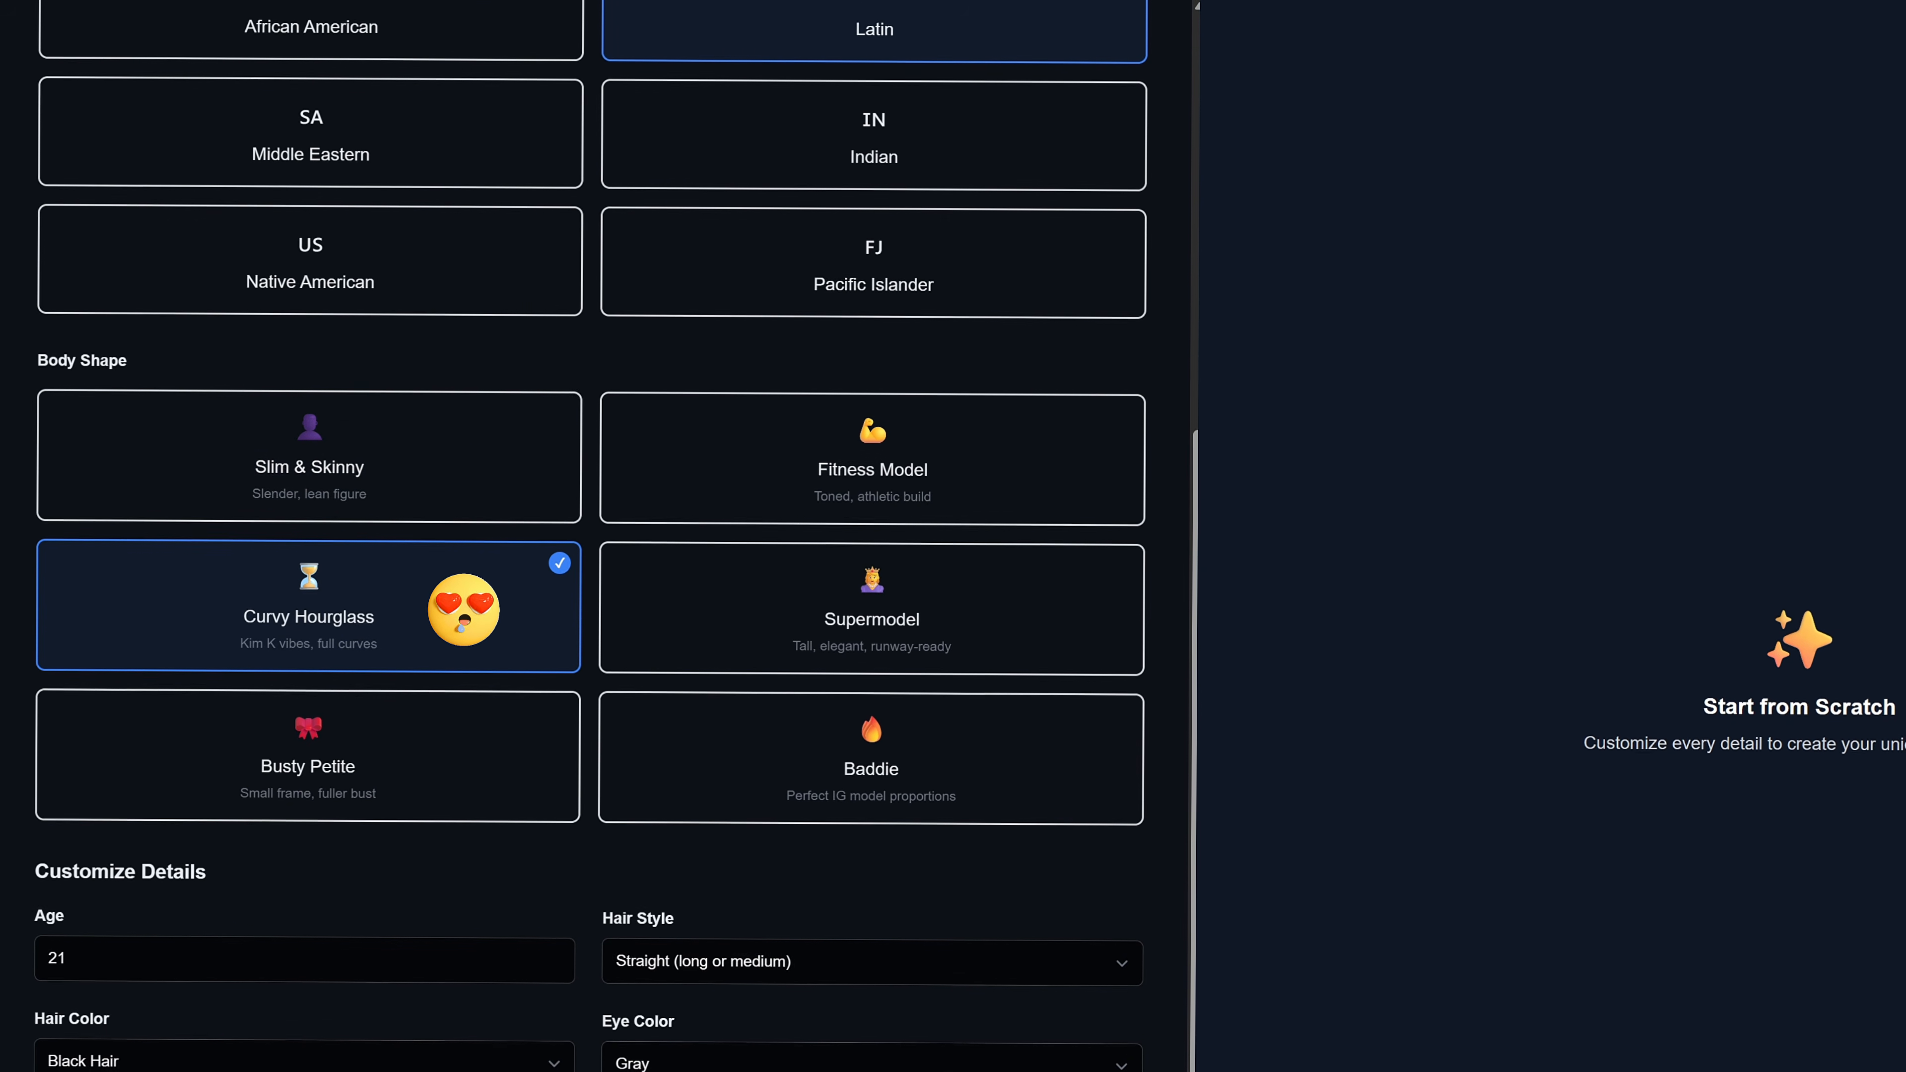
Set the character's hair style to Wavy / Beach Waves and eye color to Brown.
{"action": "scroll", "coordinate": [459, 609], "scroll_direction": "down", "scroll_amount": 1}
{"action": "scroll", "coordinate": [459, 609], "scroll_direction": "down", "scroll_amount": 3}
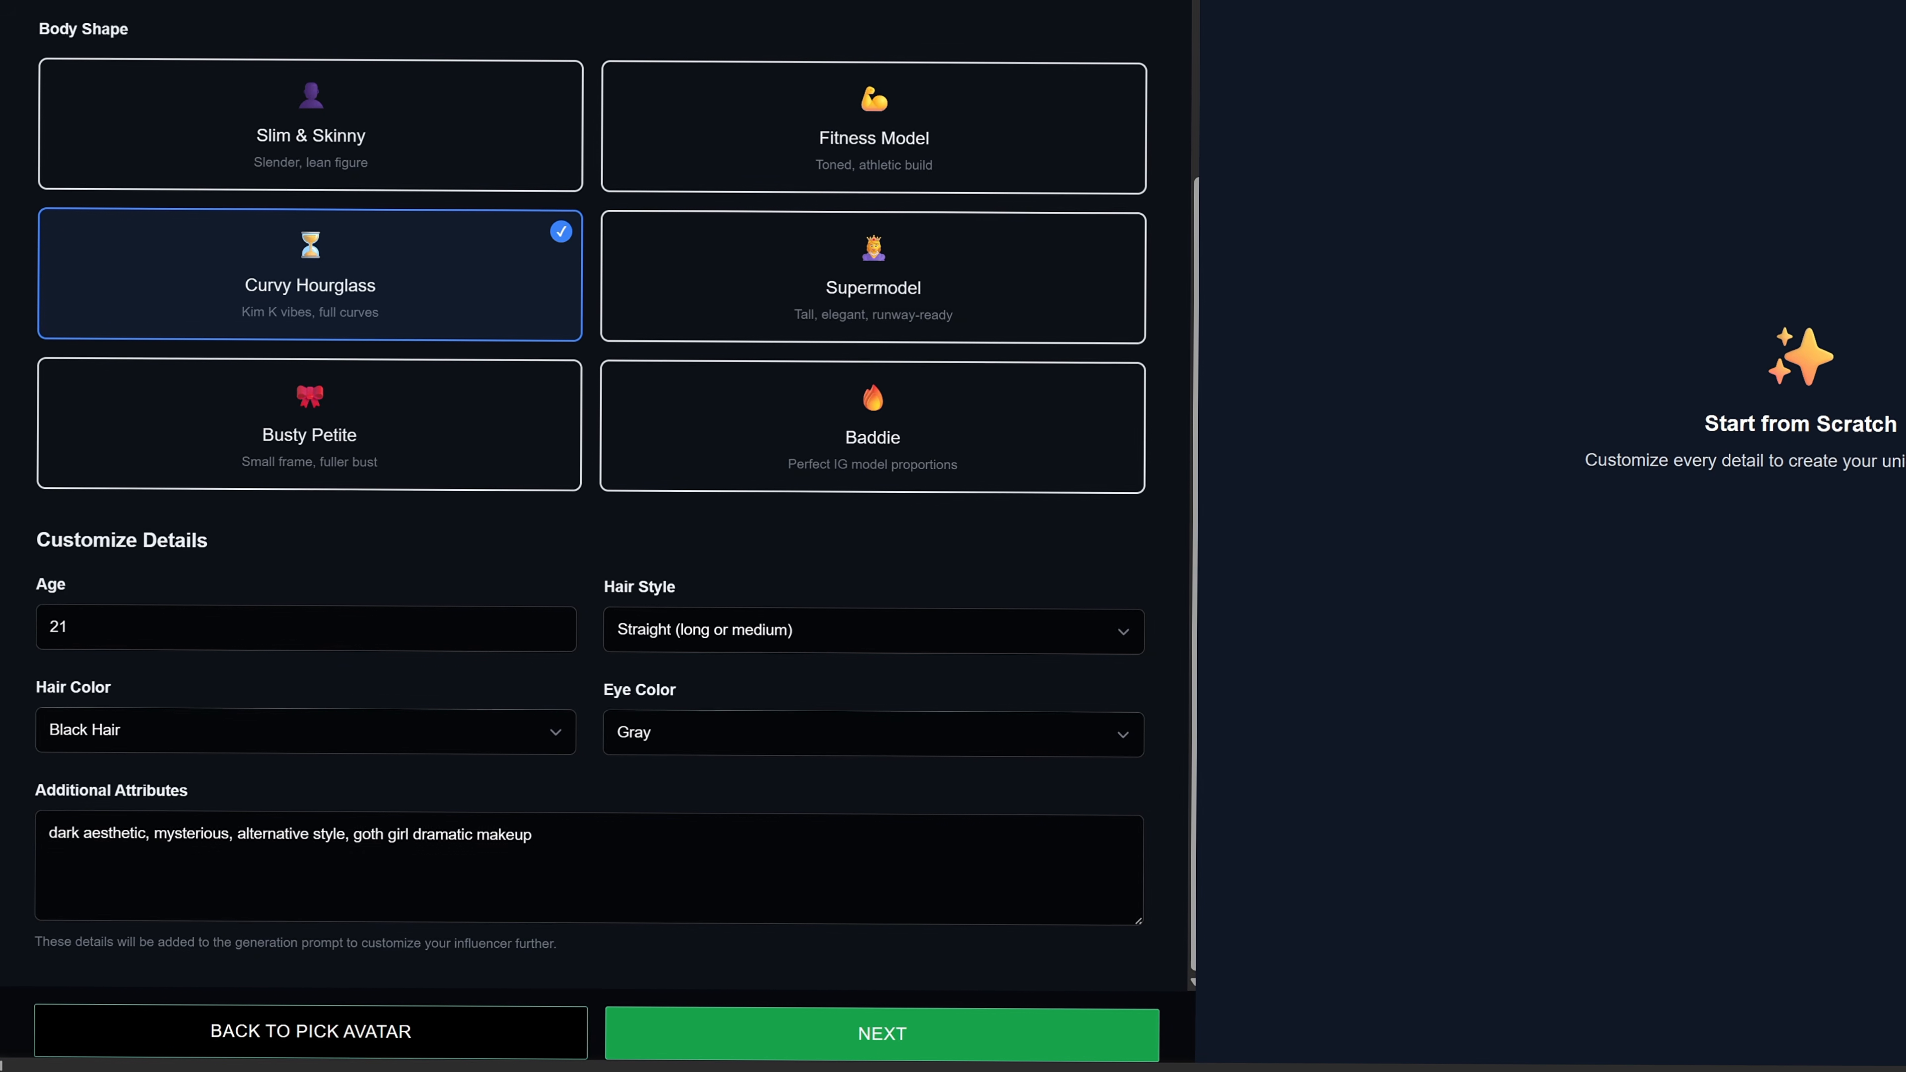
{"action": "left_click", "coordinate": [874, 631]}
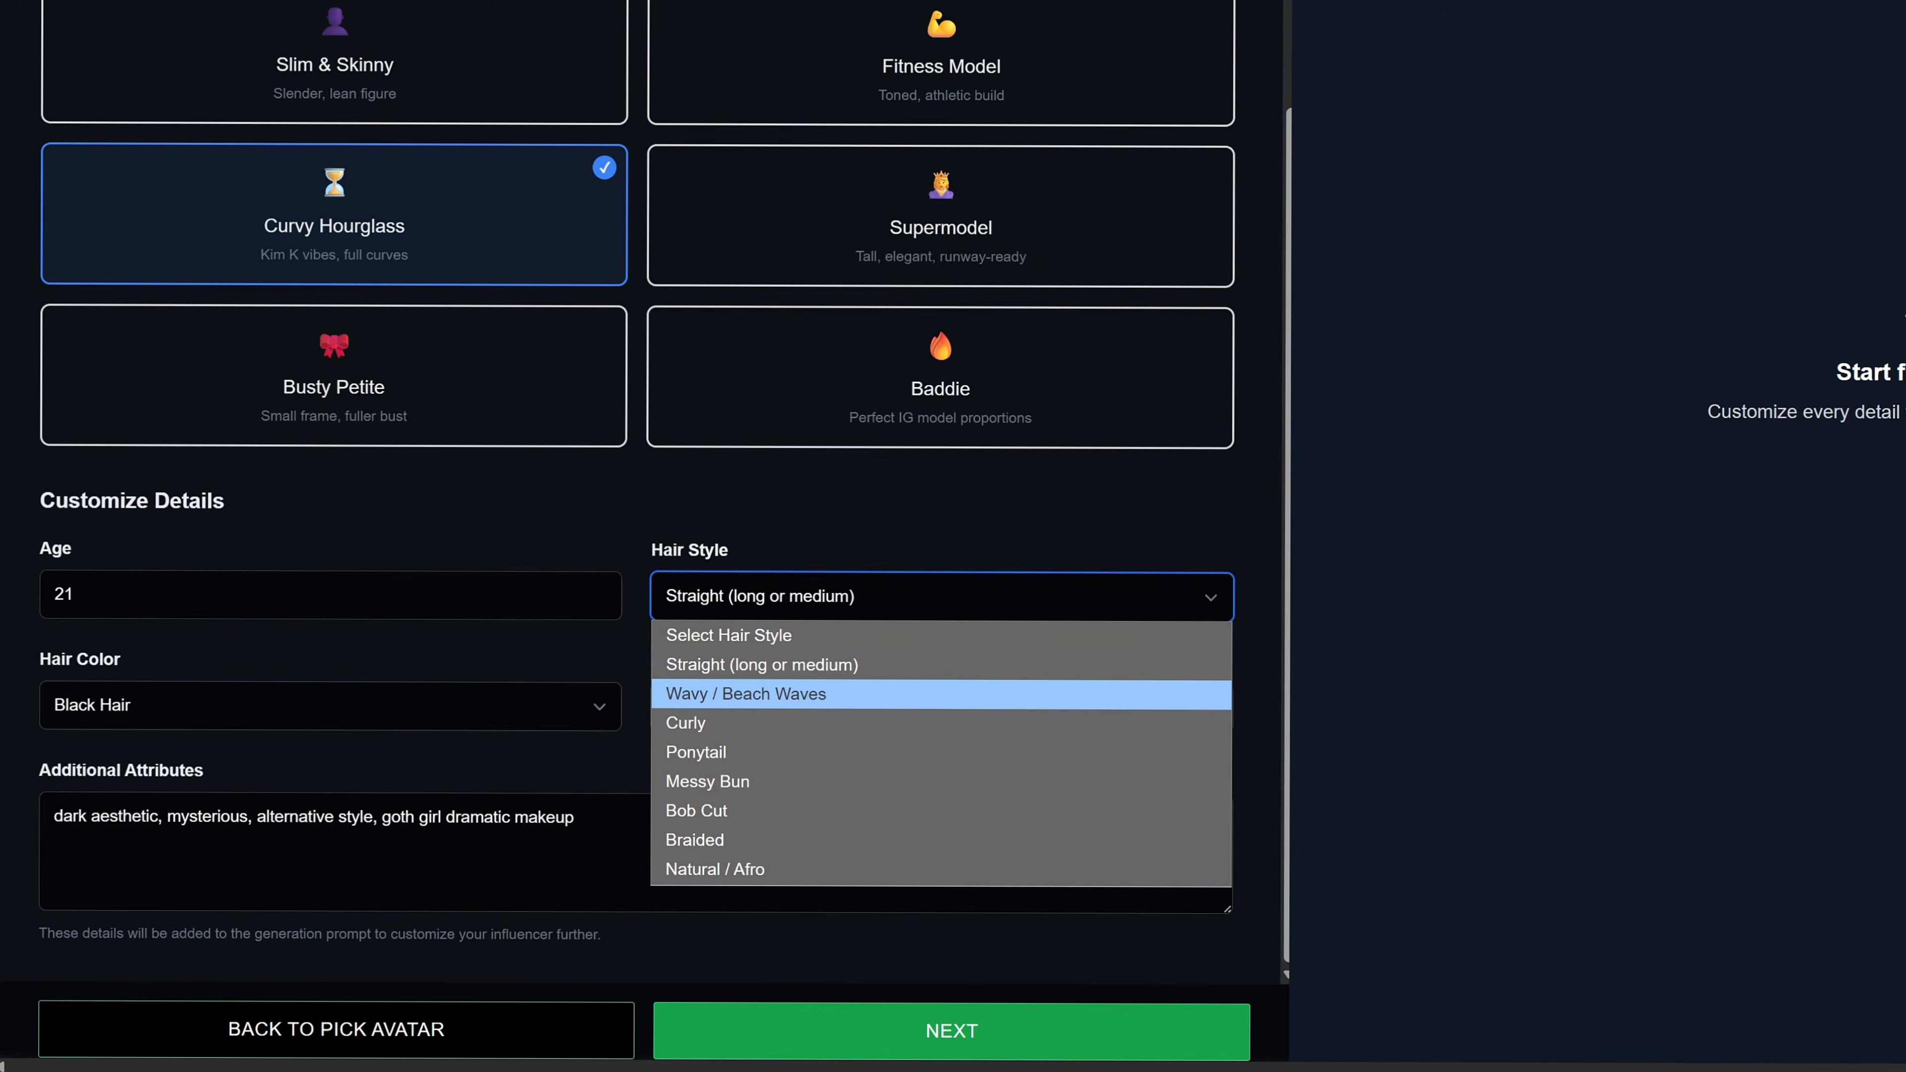
{"action": "left_click", "coordinate": [855, 693]}
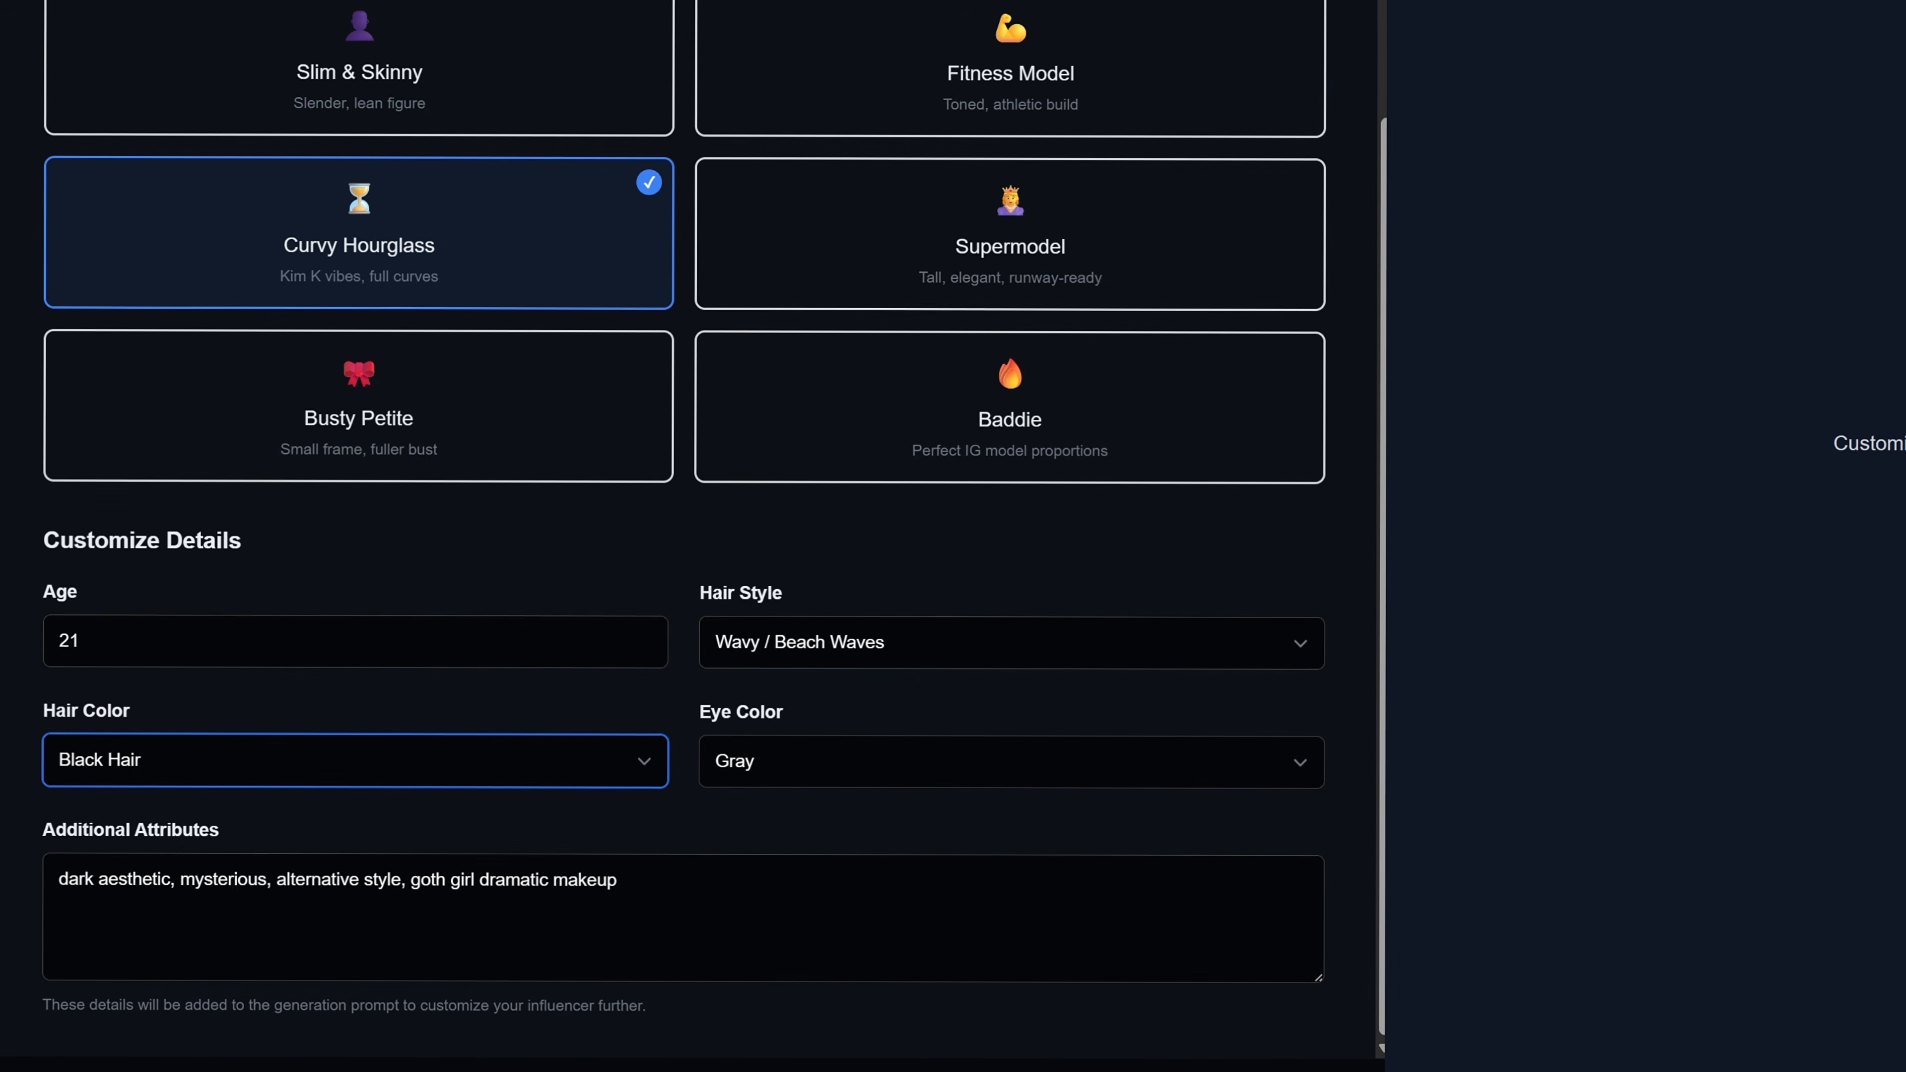
{"action": "left_click", "coordinate": [1012, 762]}
{"action": "left_click", "coordinate": [825, 808]}
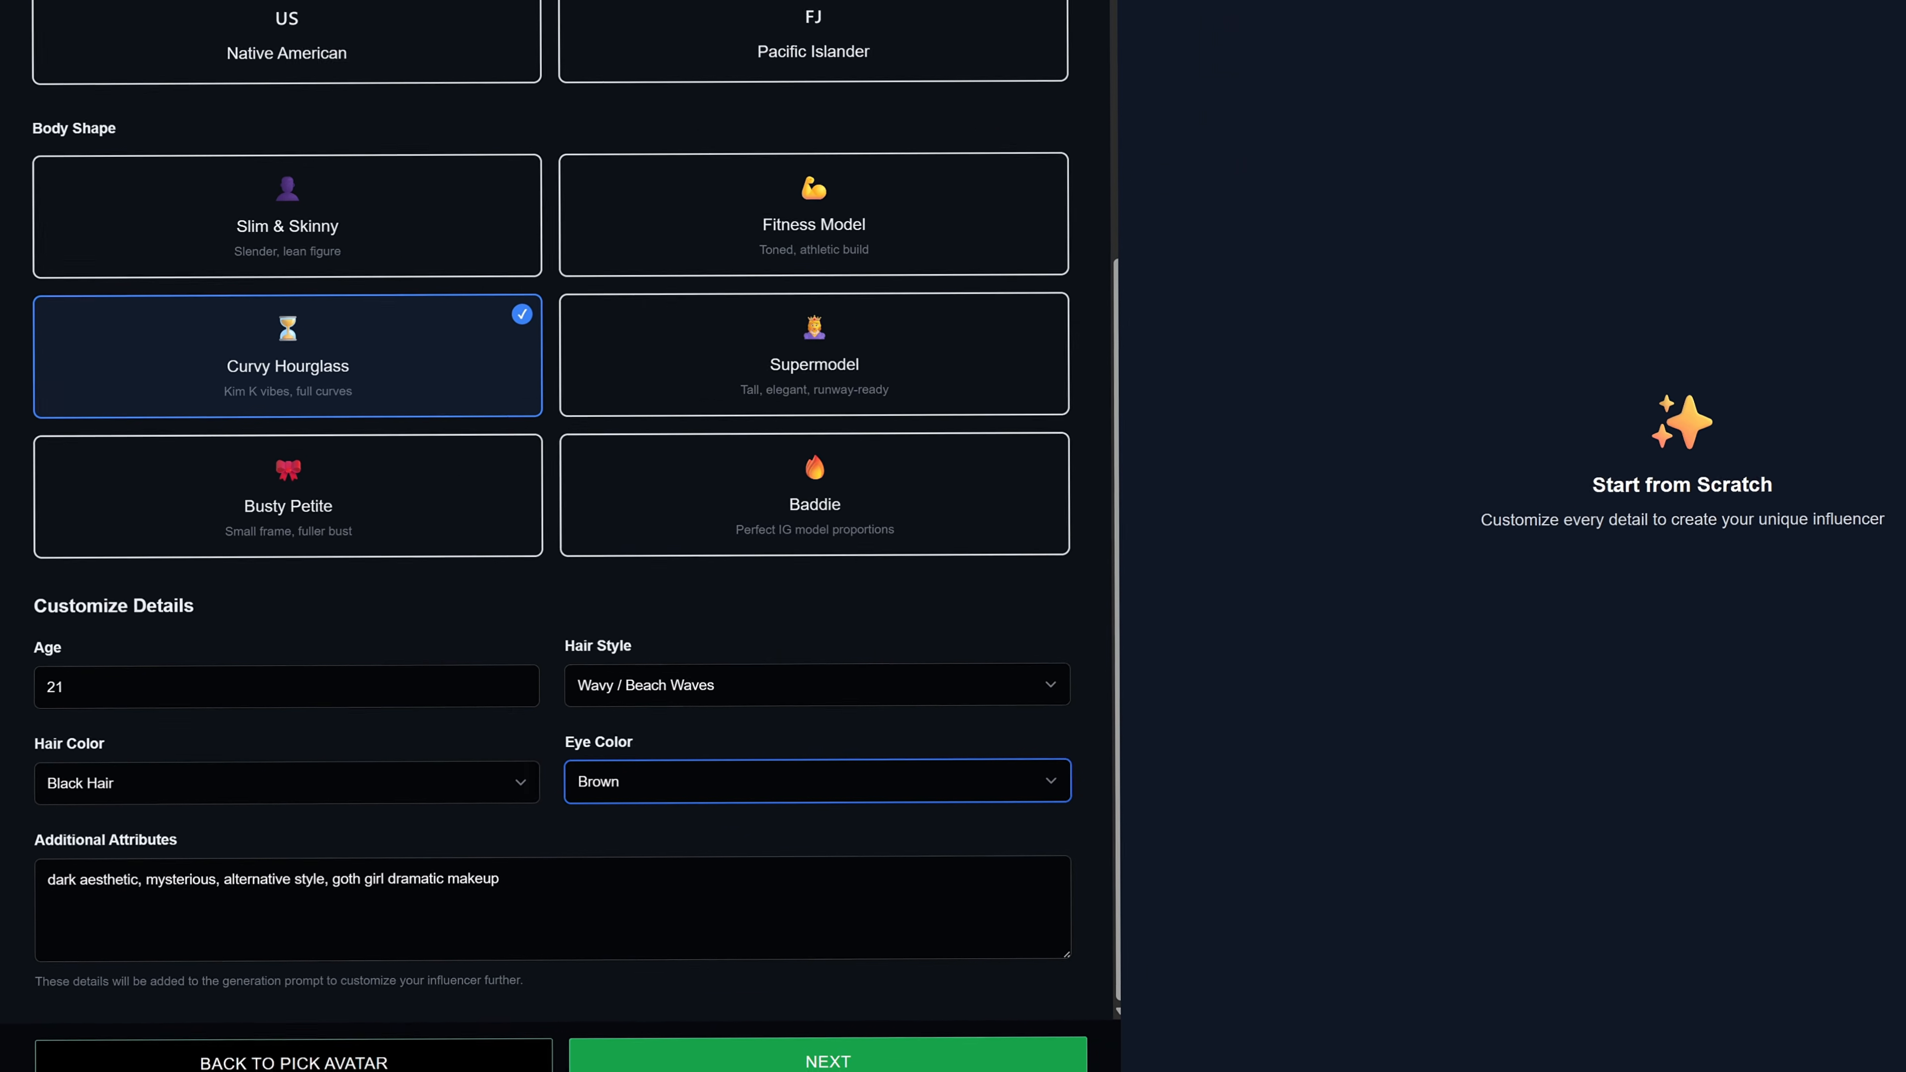
Replace the additional attributes with a description of an oval face, voluminous glossy lips, soft glam makeup and radiant dewy skin, and proceed.
{"action": "left_click", "coordinate": [501, 880]}
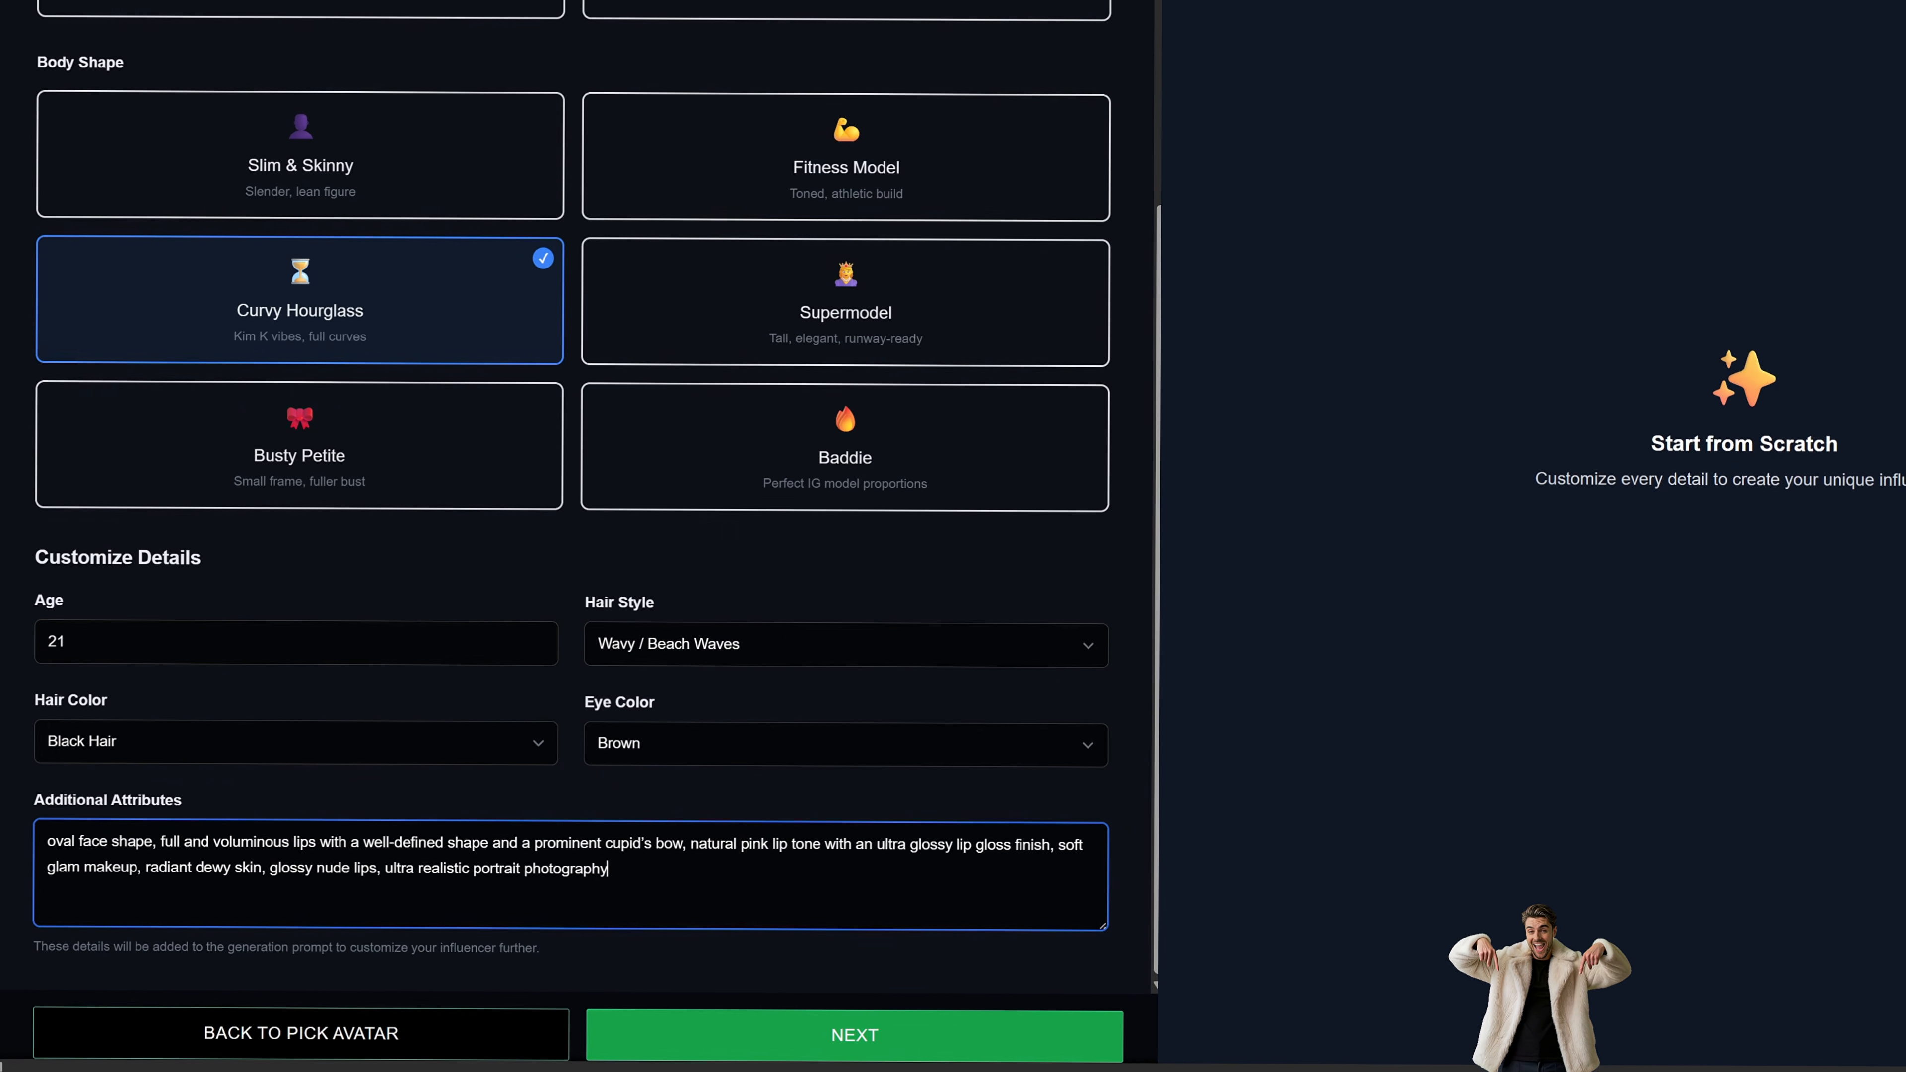
{"action": "left_click", "coordinate": [907, 1025]}
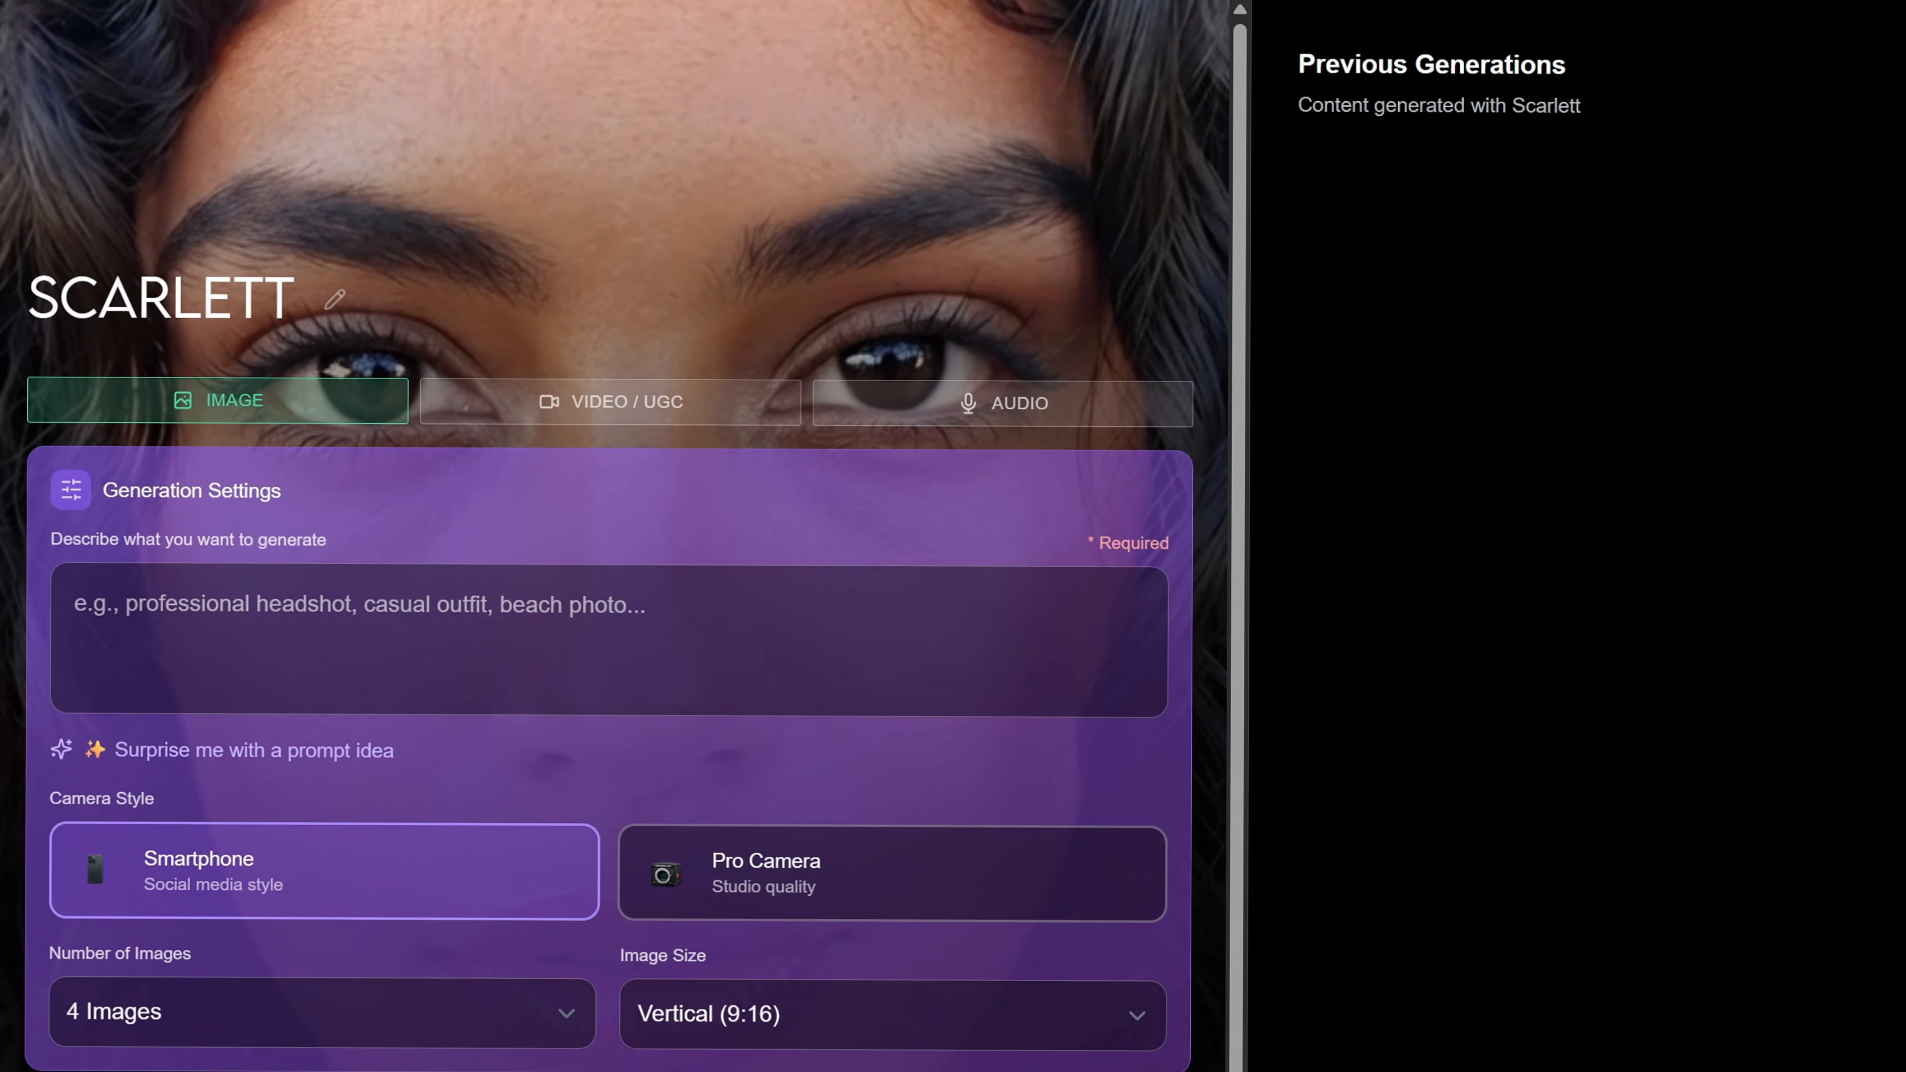
Set up the image generation with the prompt "Underground parking garage setting", Pro Camera style, Widescreen (16:9) size and template use enabled.
{"action": "type", "text": "Underground parking garage s"}
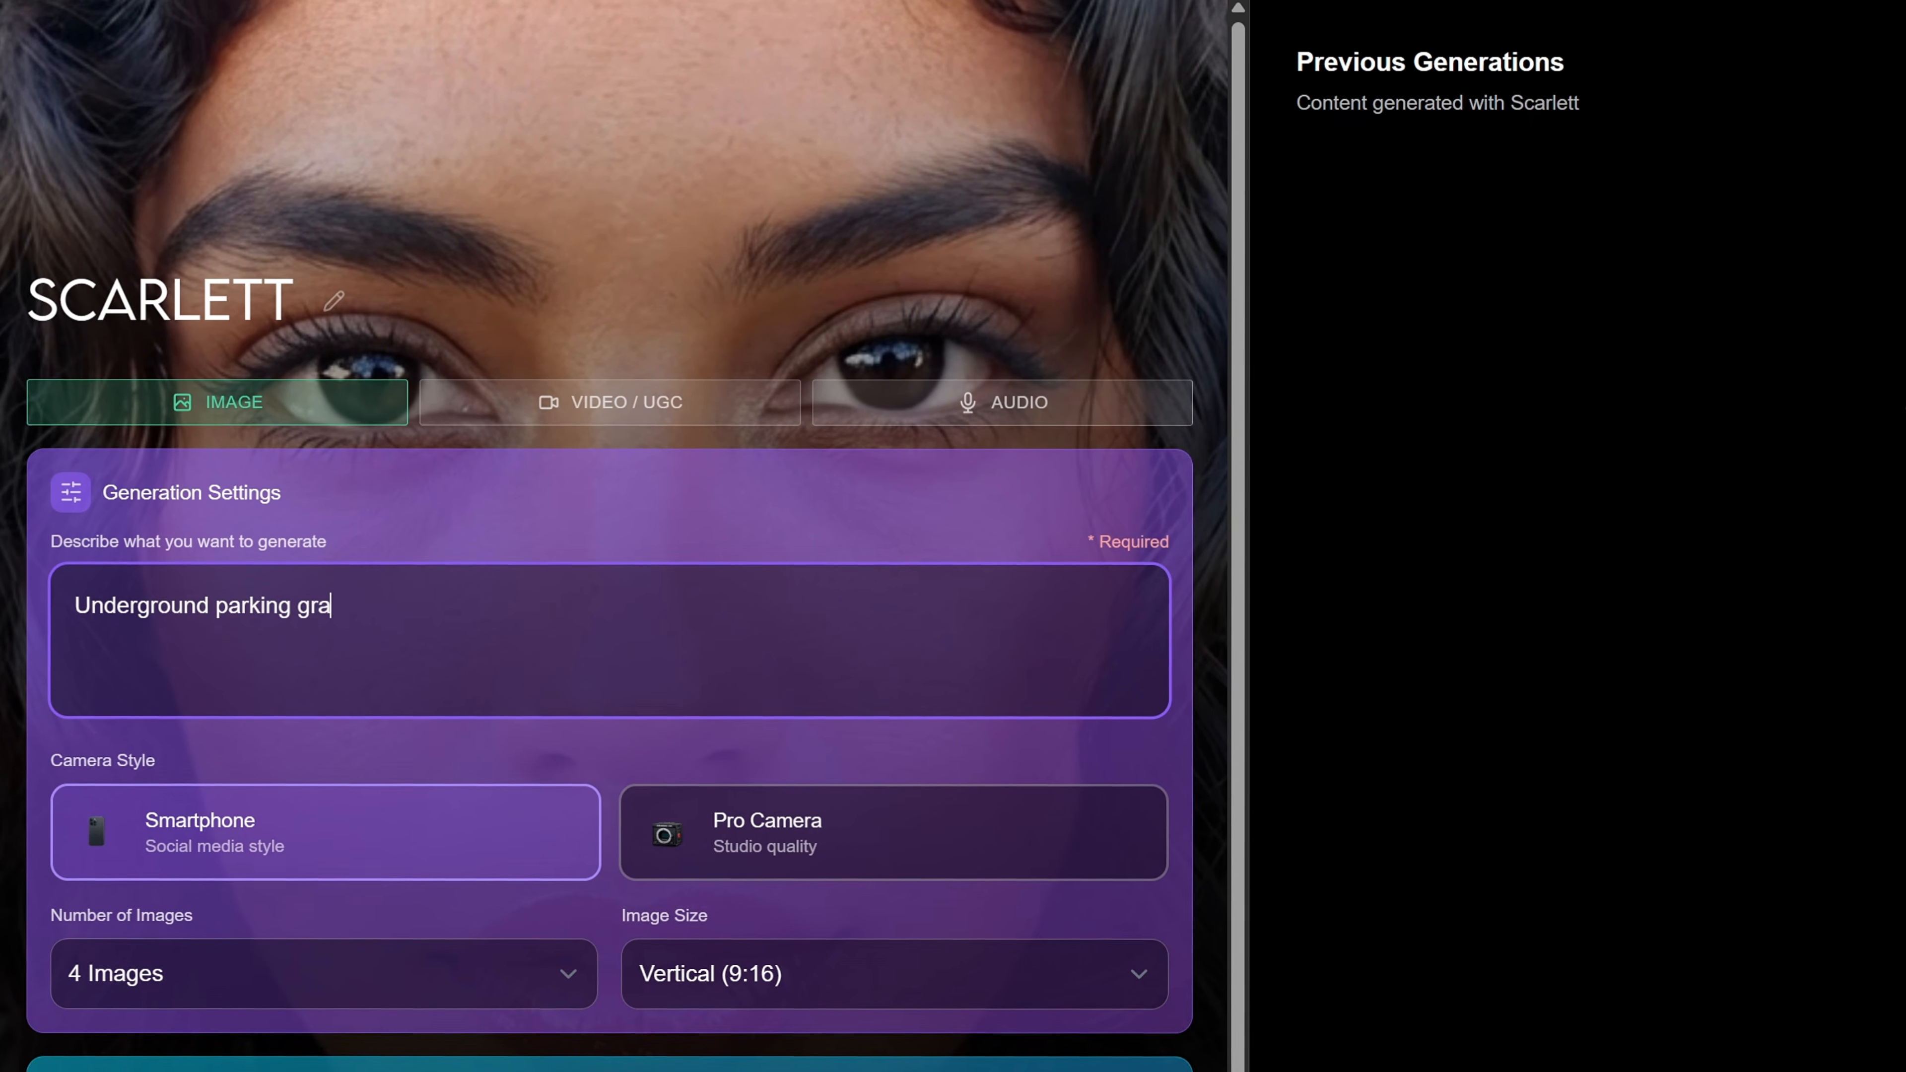
{"action": "type", "text": "etting"}
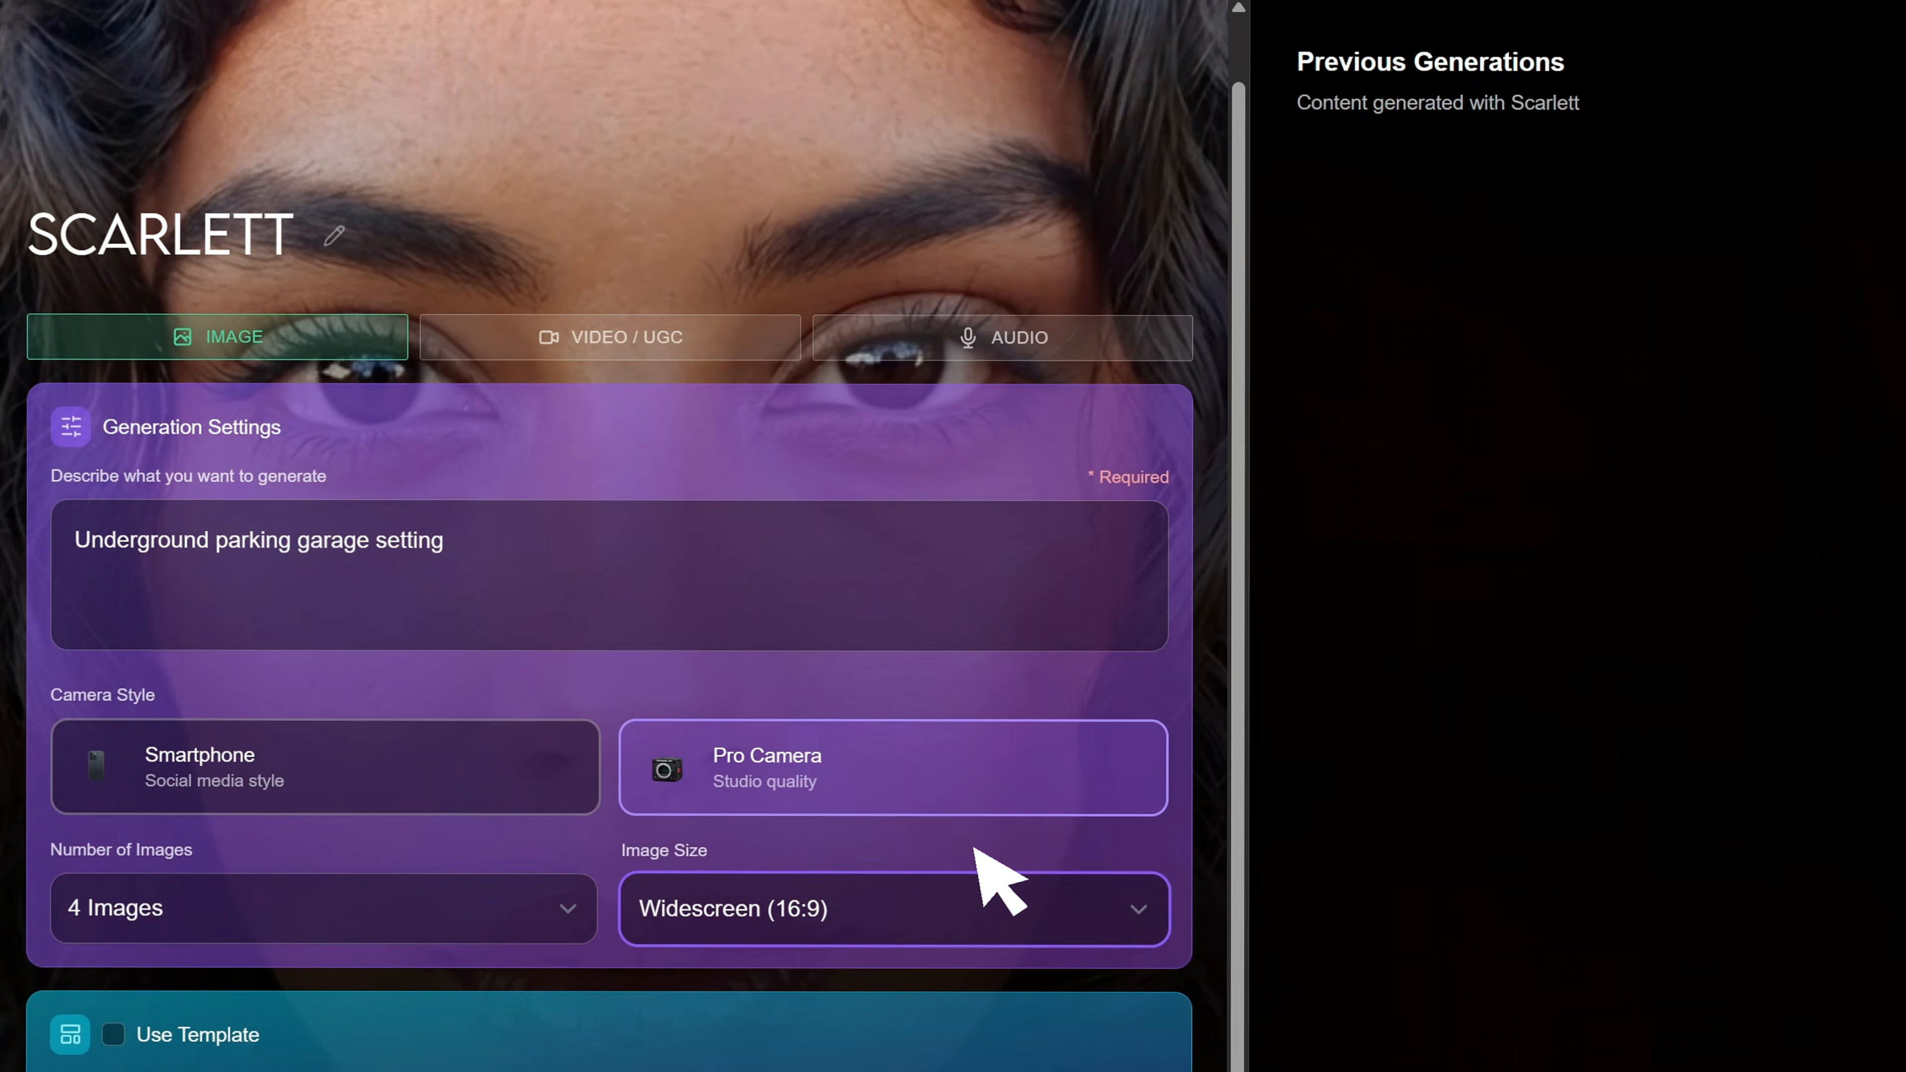
{"action": "left_click", "coordinate": [953, 807]}
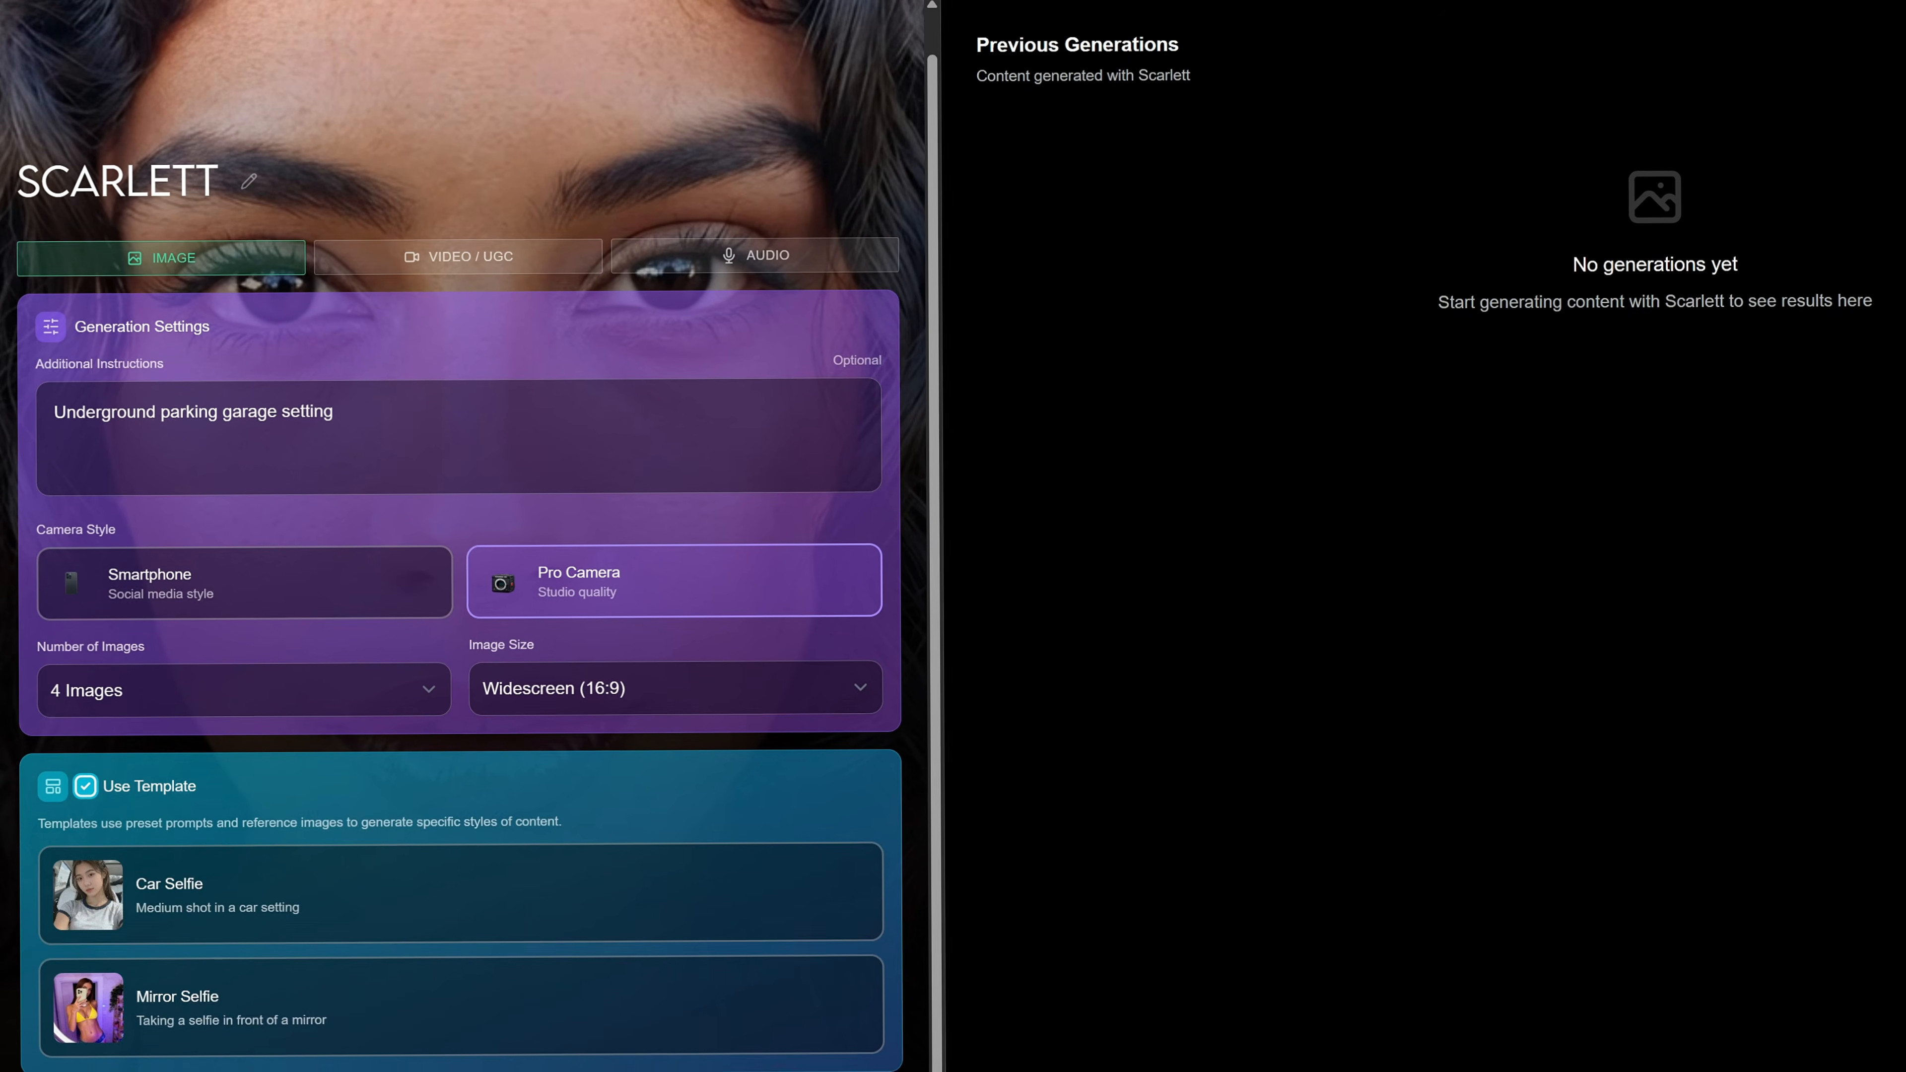
{"action": "left_click", "coordinate": [113, 1035]}
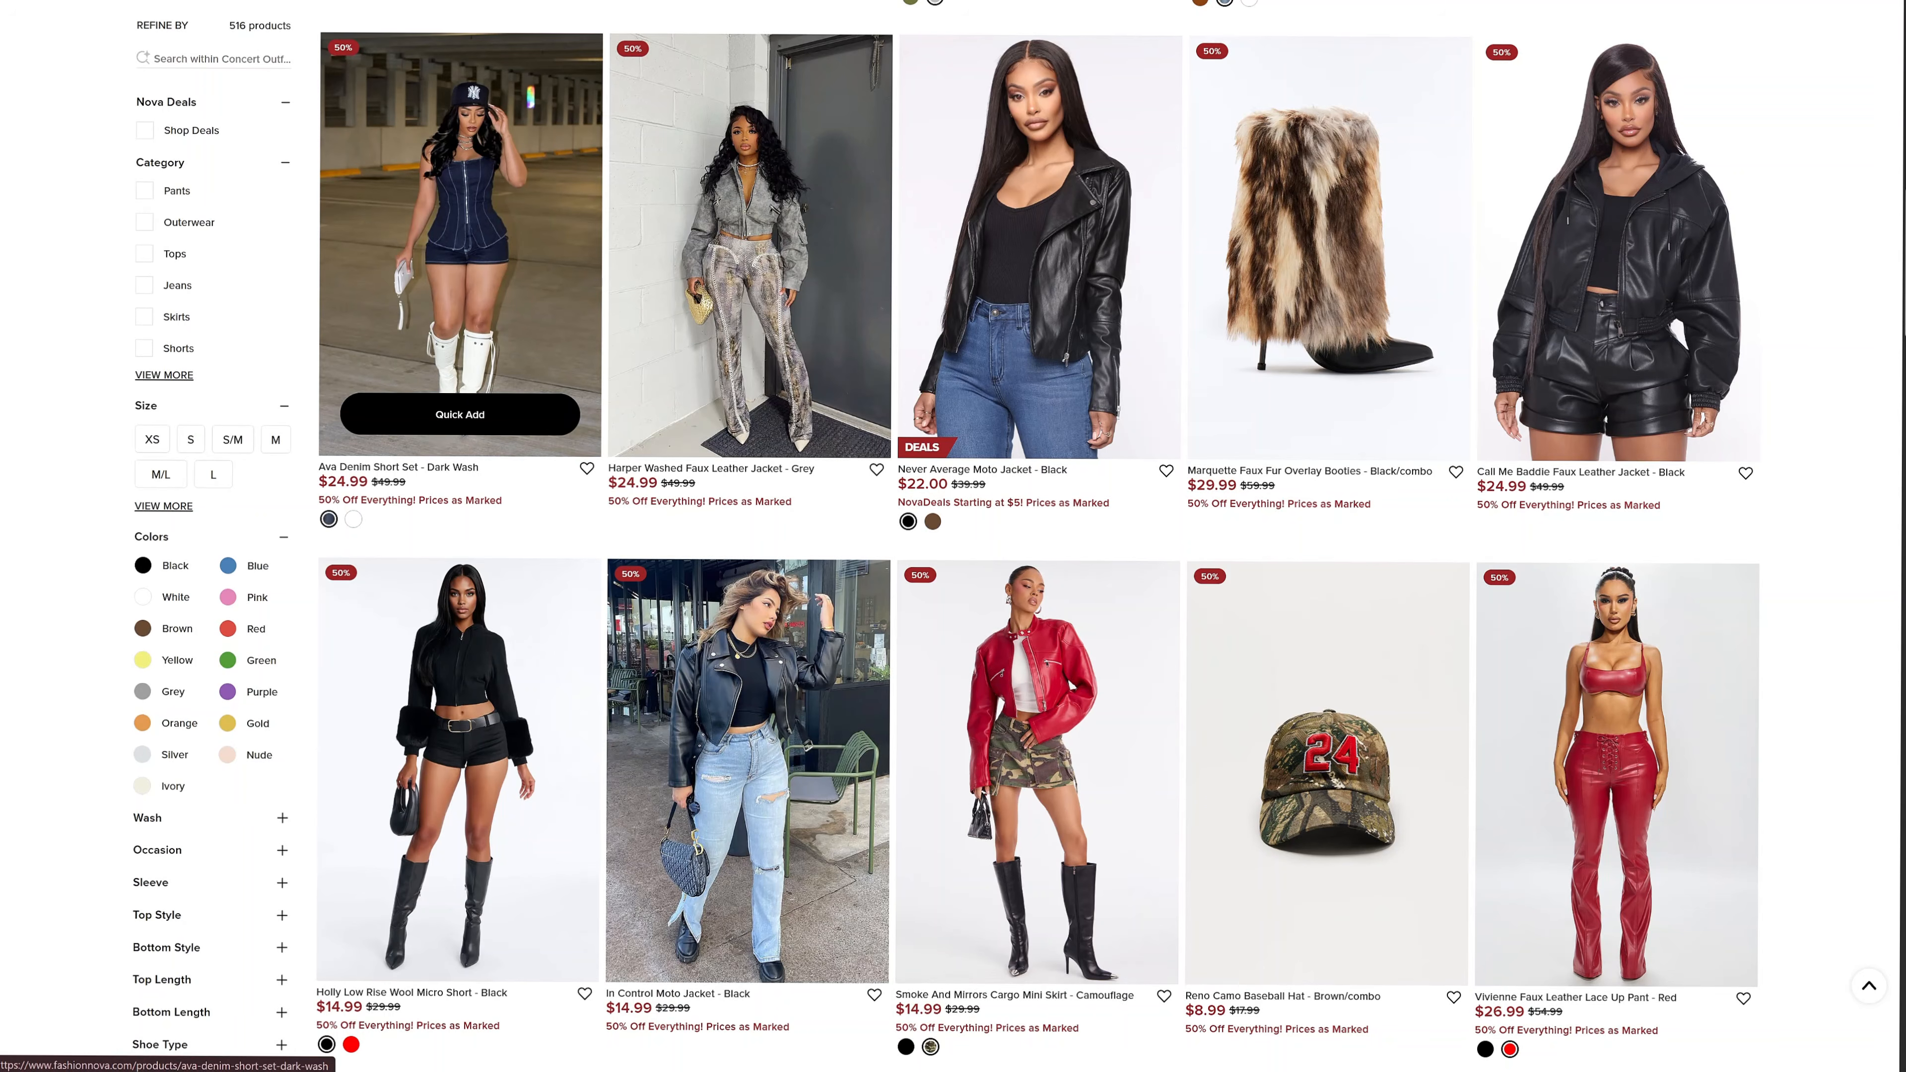
On Fashion Nova, open the Ava Denim Short Set - Dark Wash and snip its photo, plus the pink Raya Embellished Ombre Mini Dress photo.
{"action": "left_click", "coordinate": [459, 286]}
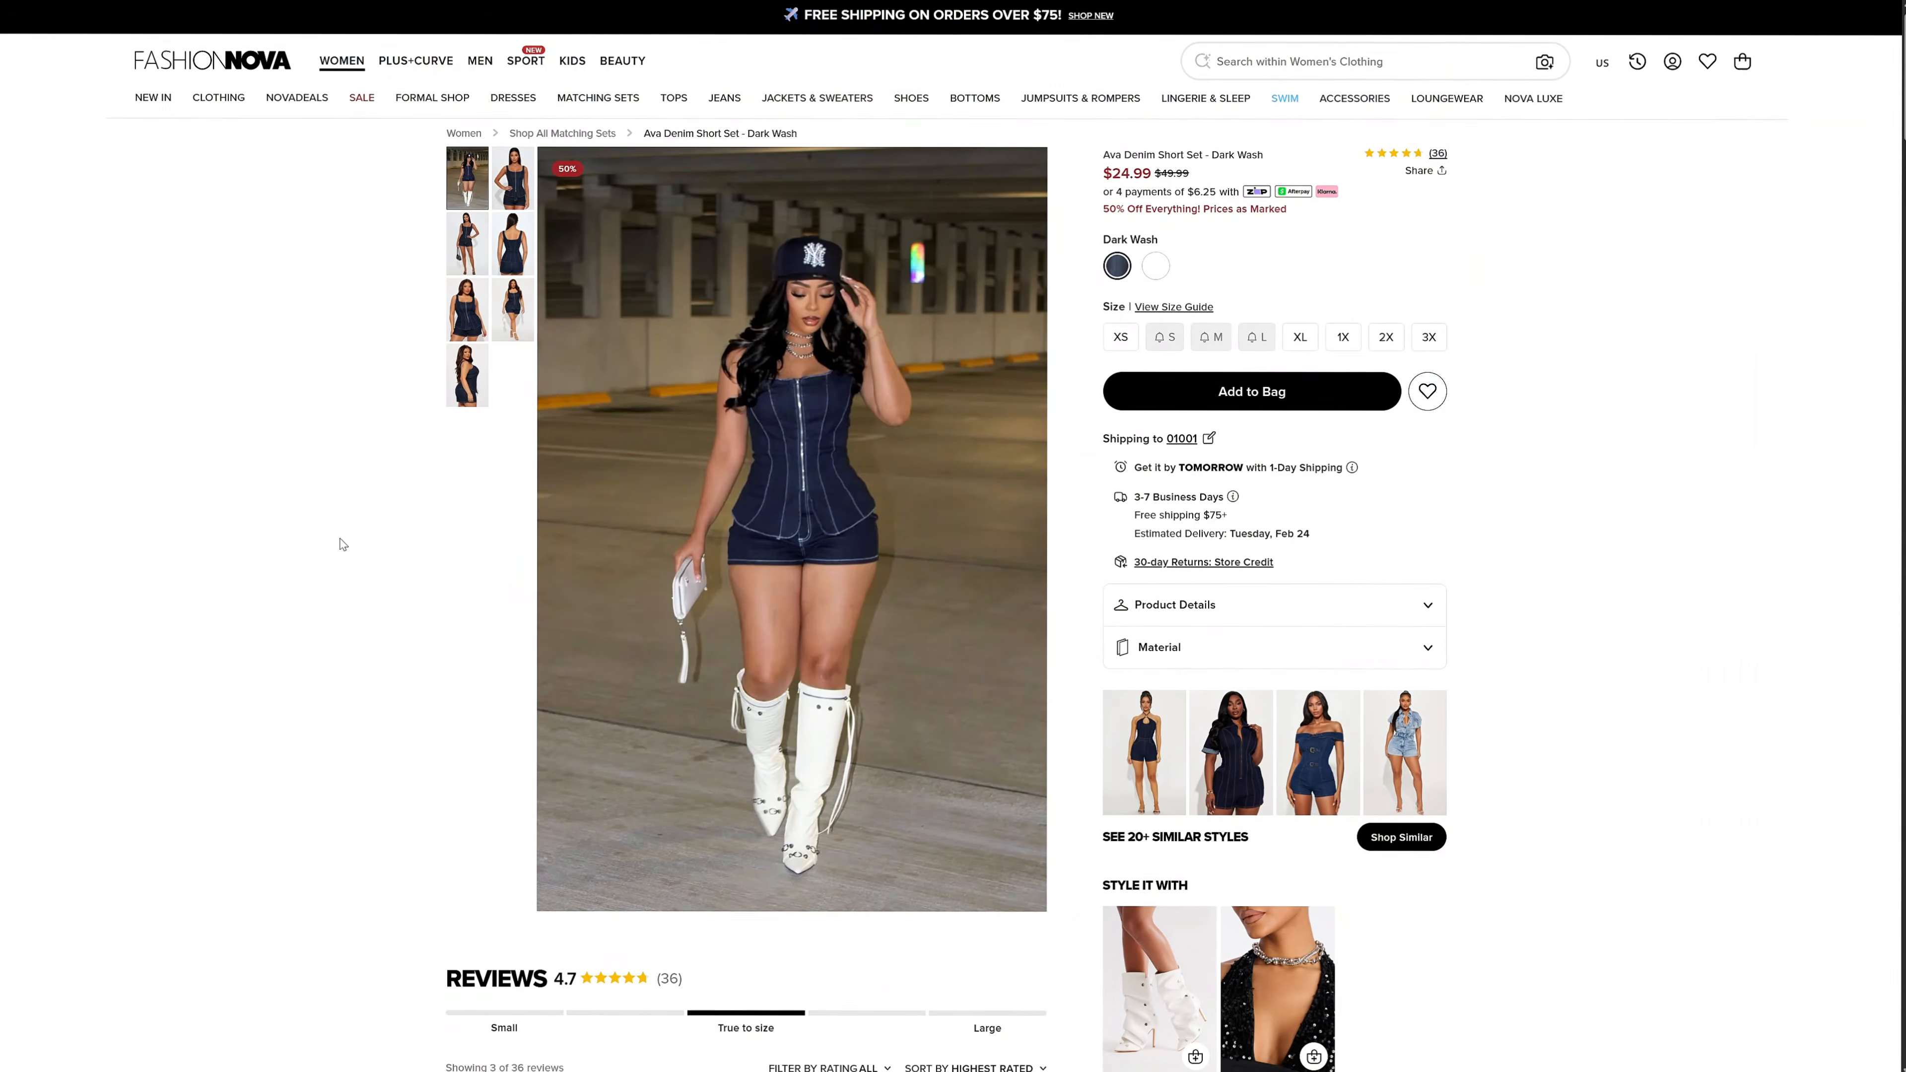
{"action": "key", "text": "super+shift+s"}
{"action": "left_click_drag", "start_coordinate": [612, 372], "coordinate": [1036, 906]}
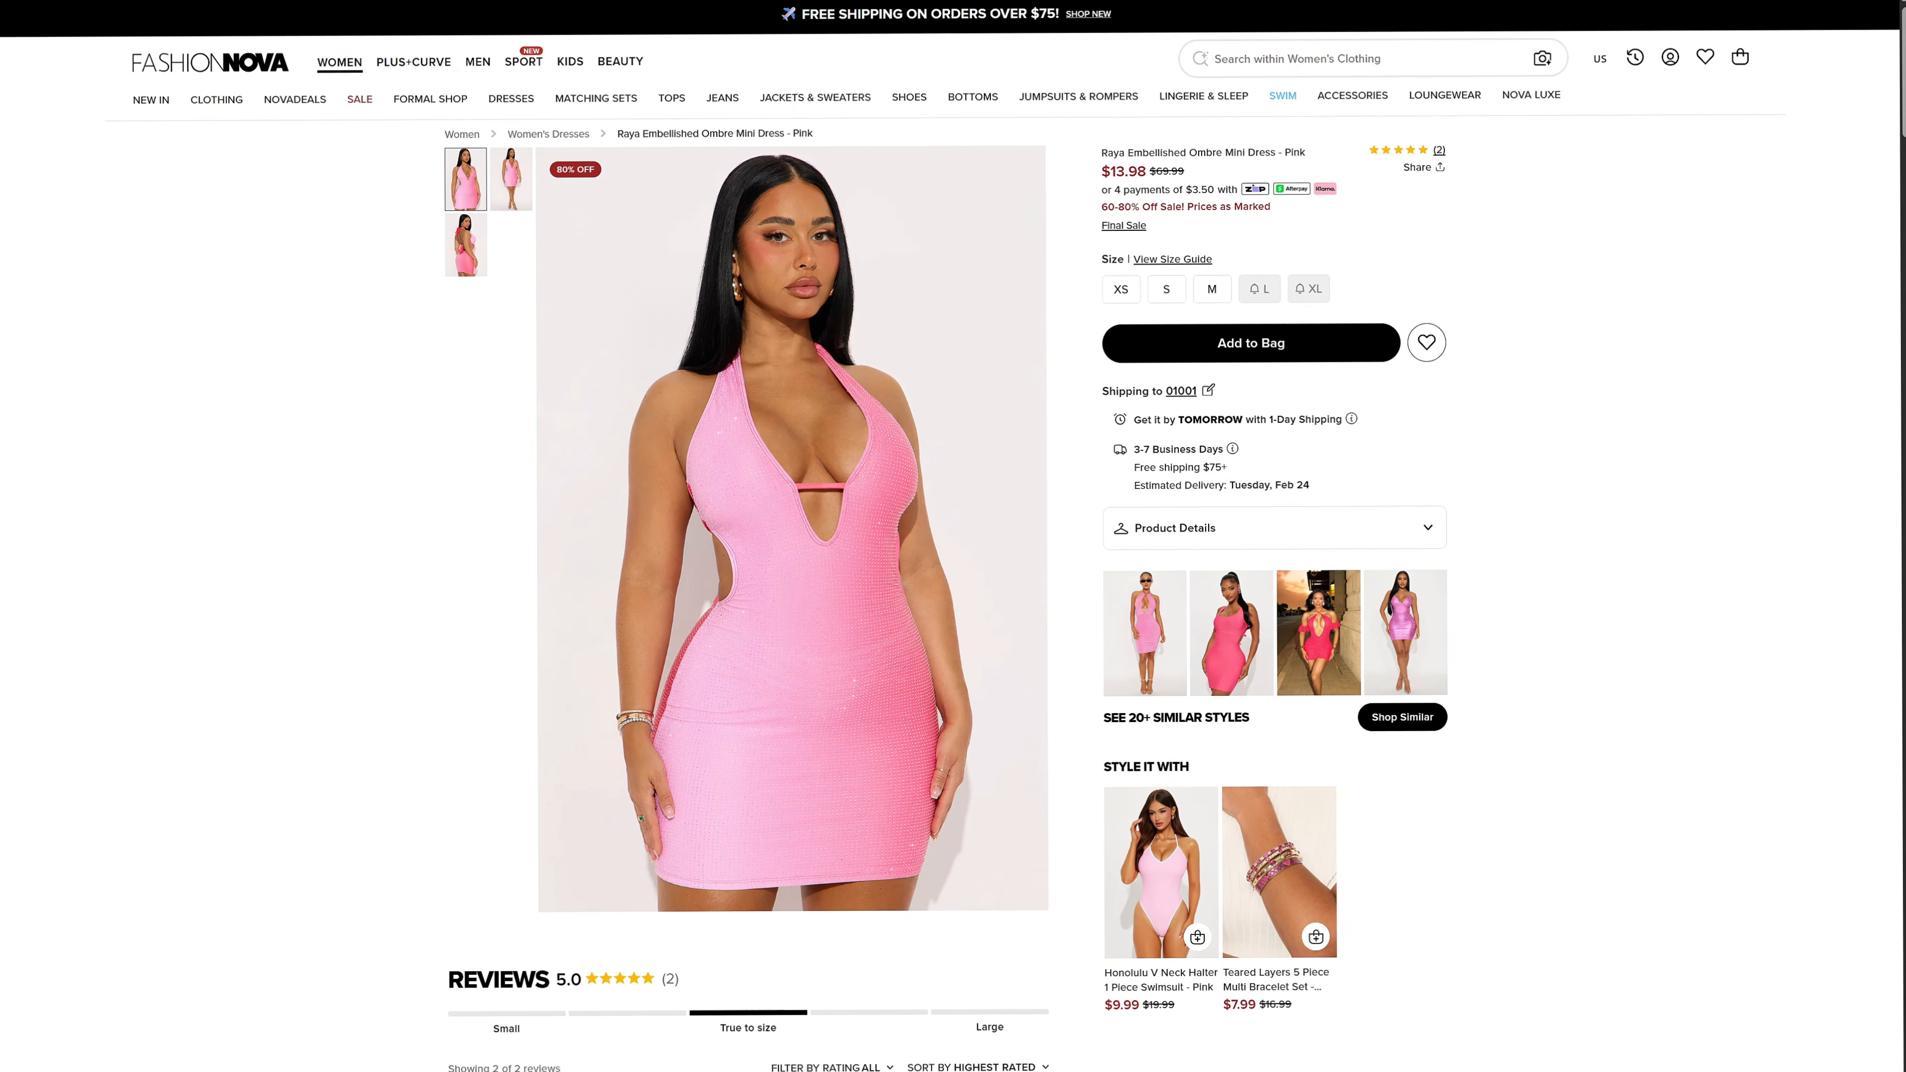
{"action": "key", "text": "super+shift+s"}
{"action": "mouse_move", "coordinate": [546, 154]}
{"action": "left_mouse_down"}
{"action": "mouse_move", "coordinate": [600, 180]}
{"action": "mouse_move", "coordinate": [1000, 790]}
{"action": "left_mouse_up"}
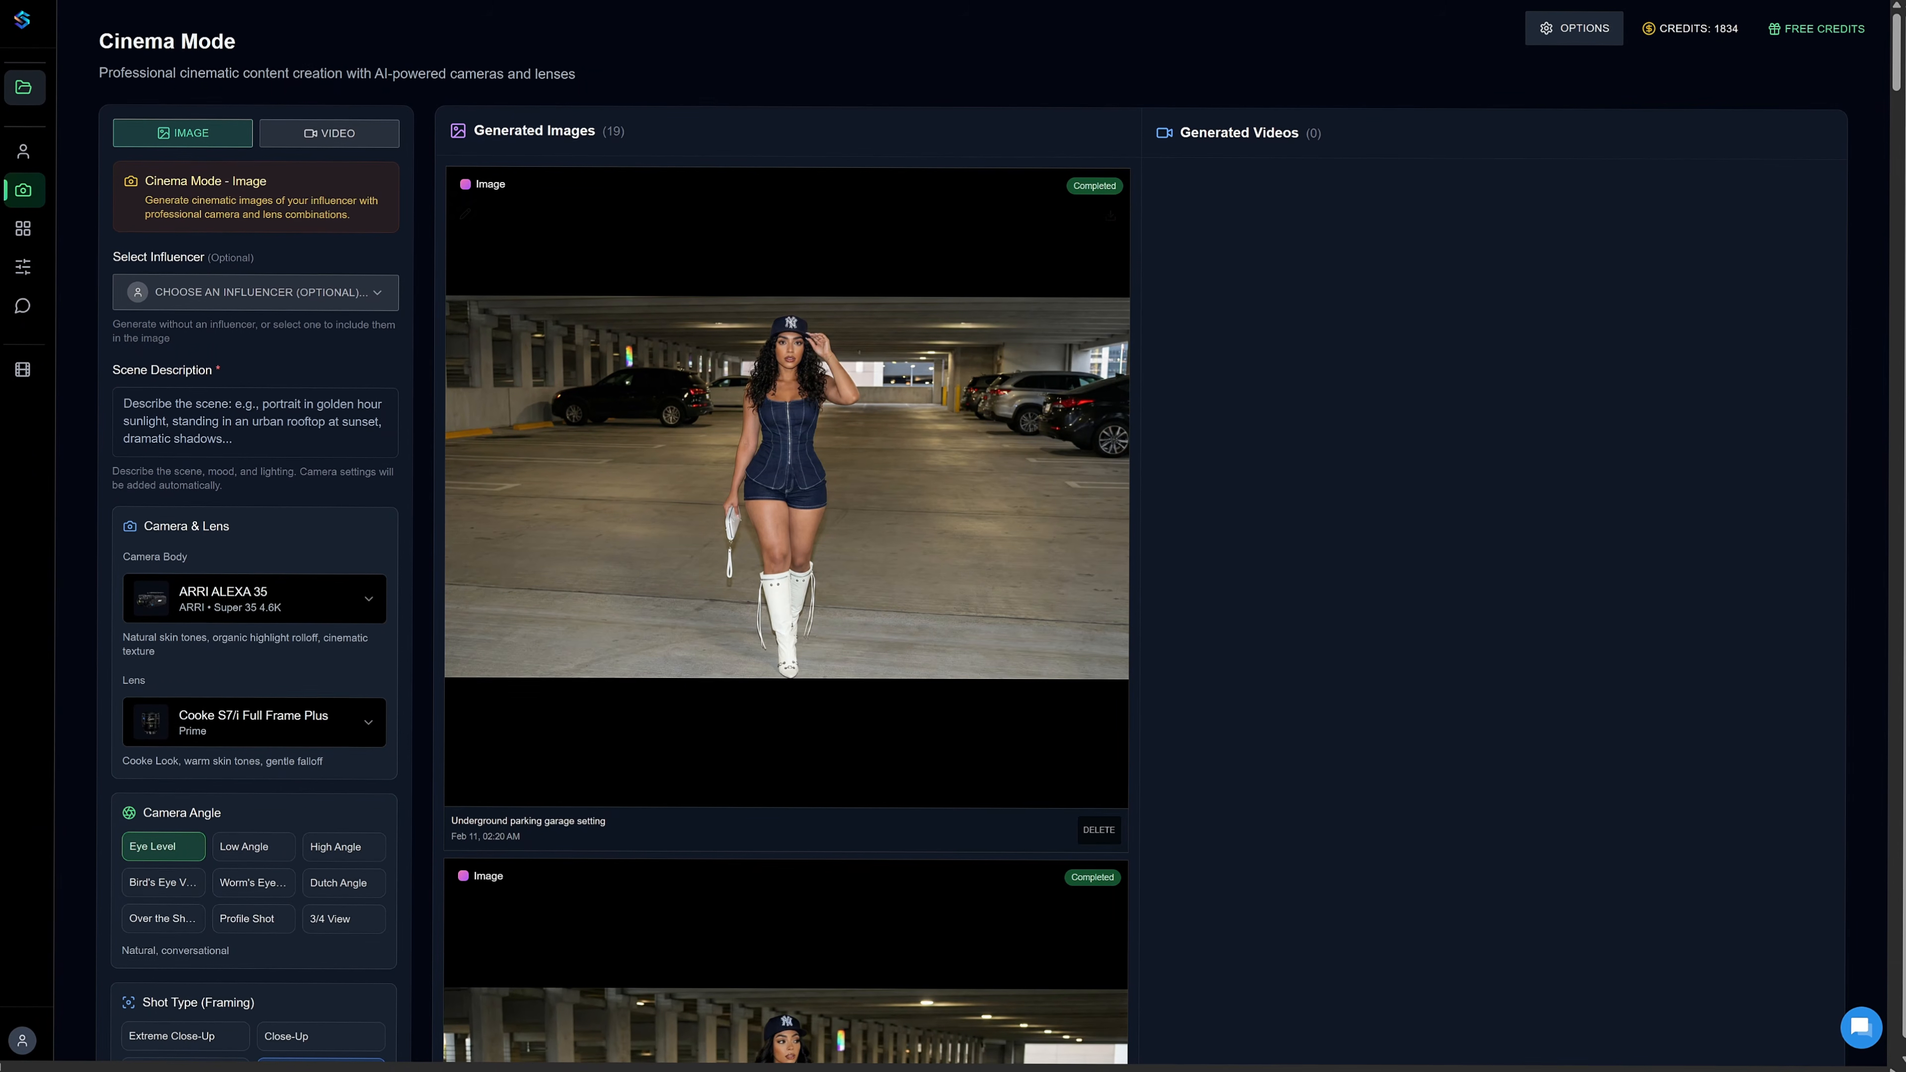
Look over the Cinema Mode image settings and select Scarlett as the influencer.
{"action": "scroll", "coordinate": [788, 600], "scroll_direction": "down", "scroll_amount": 20}
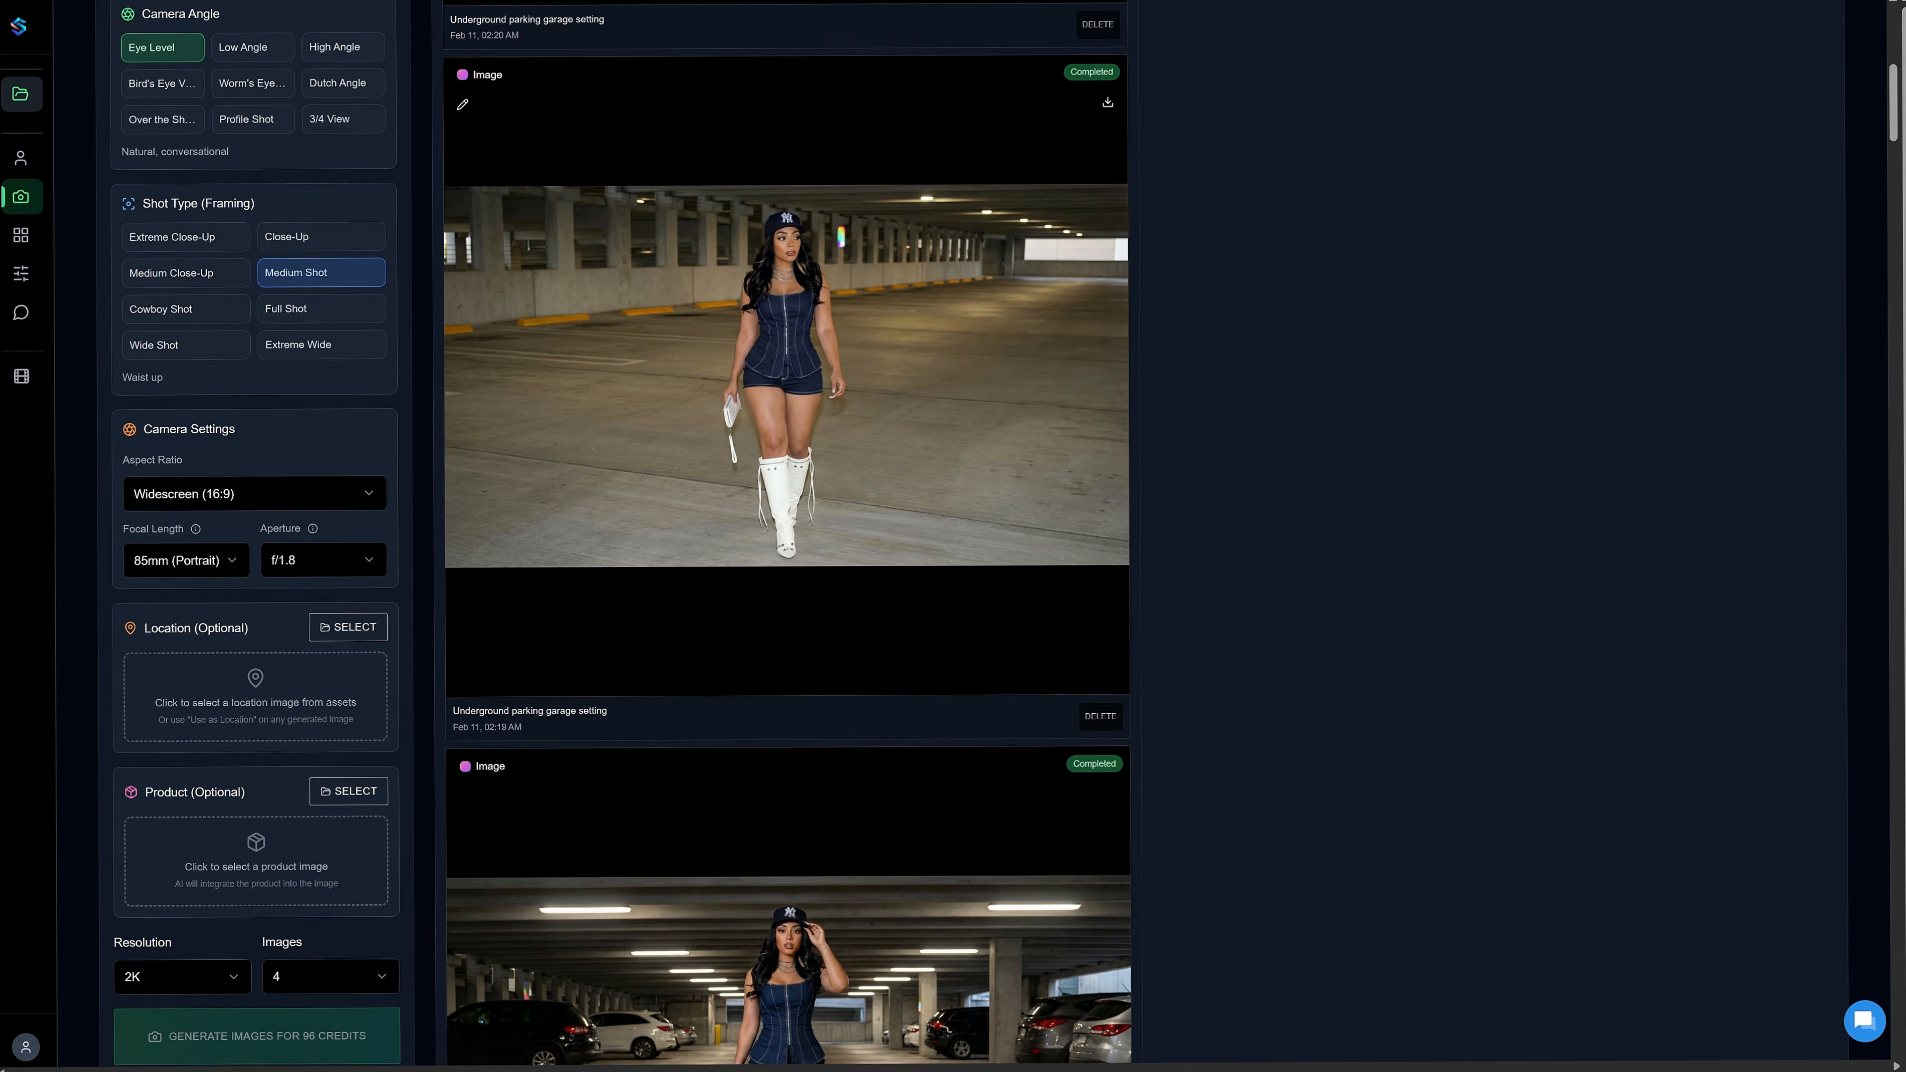
{"action": "scroll", "coordinate": [788, 533], "scroll_direction": "down", "scroll_amount": 10}
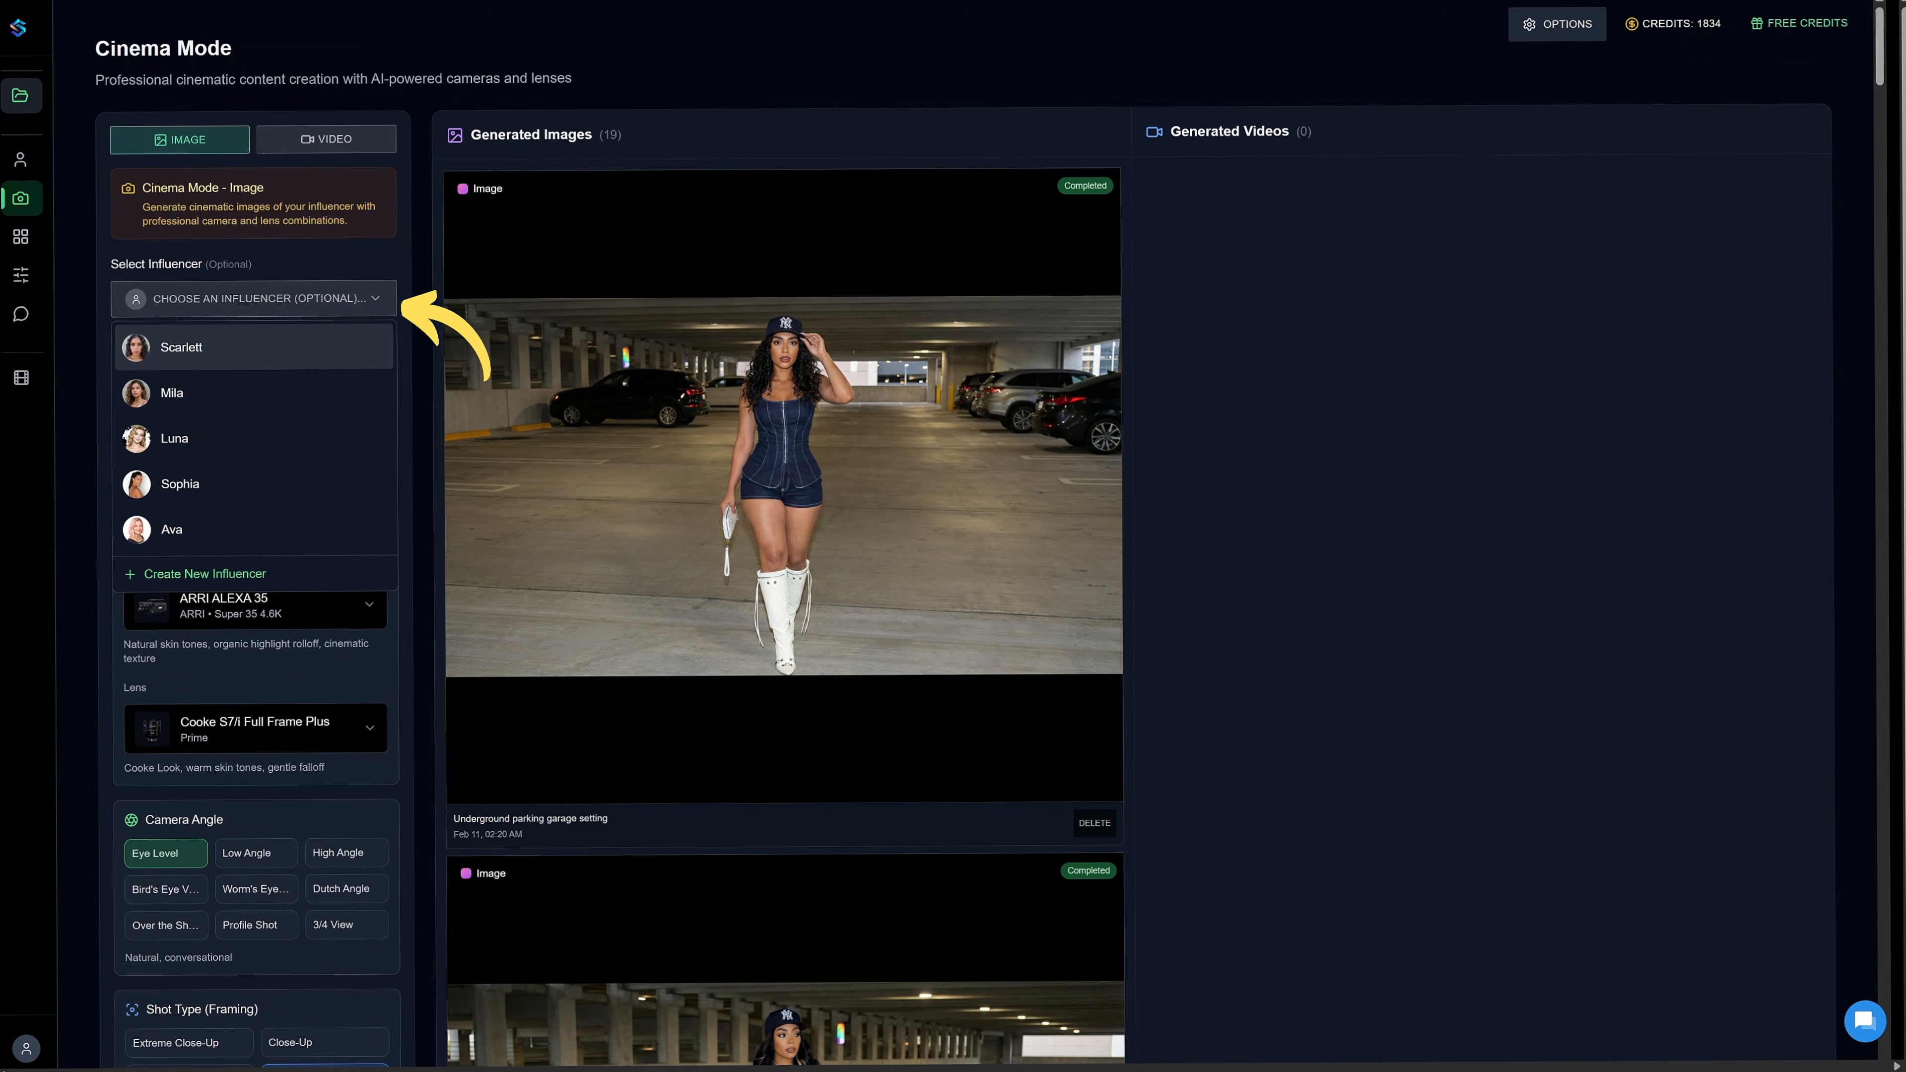
{"action": "left_click", "coordinate": [255, 347]}
Review the available camera bodies and lenses, keeping the ARRI ALEXA 35 and the Cooke S7/i Full Frame Plus.
{"action": "left_click", "coordinate": [254, 583]}
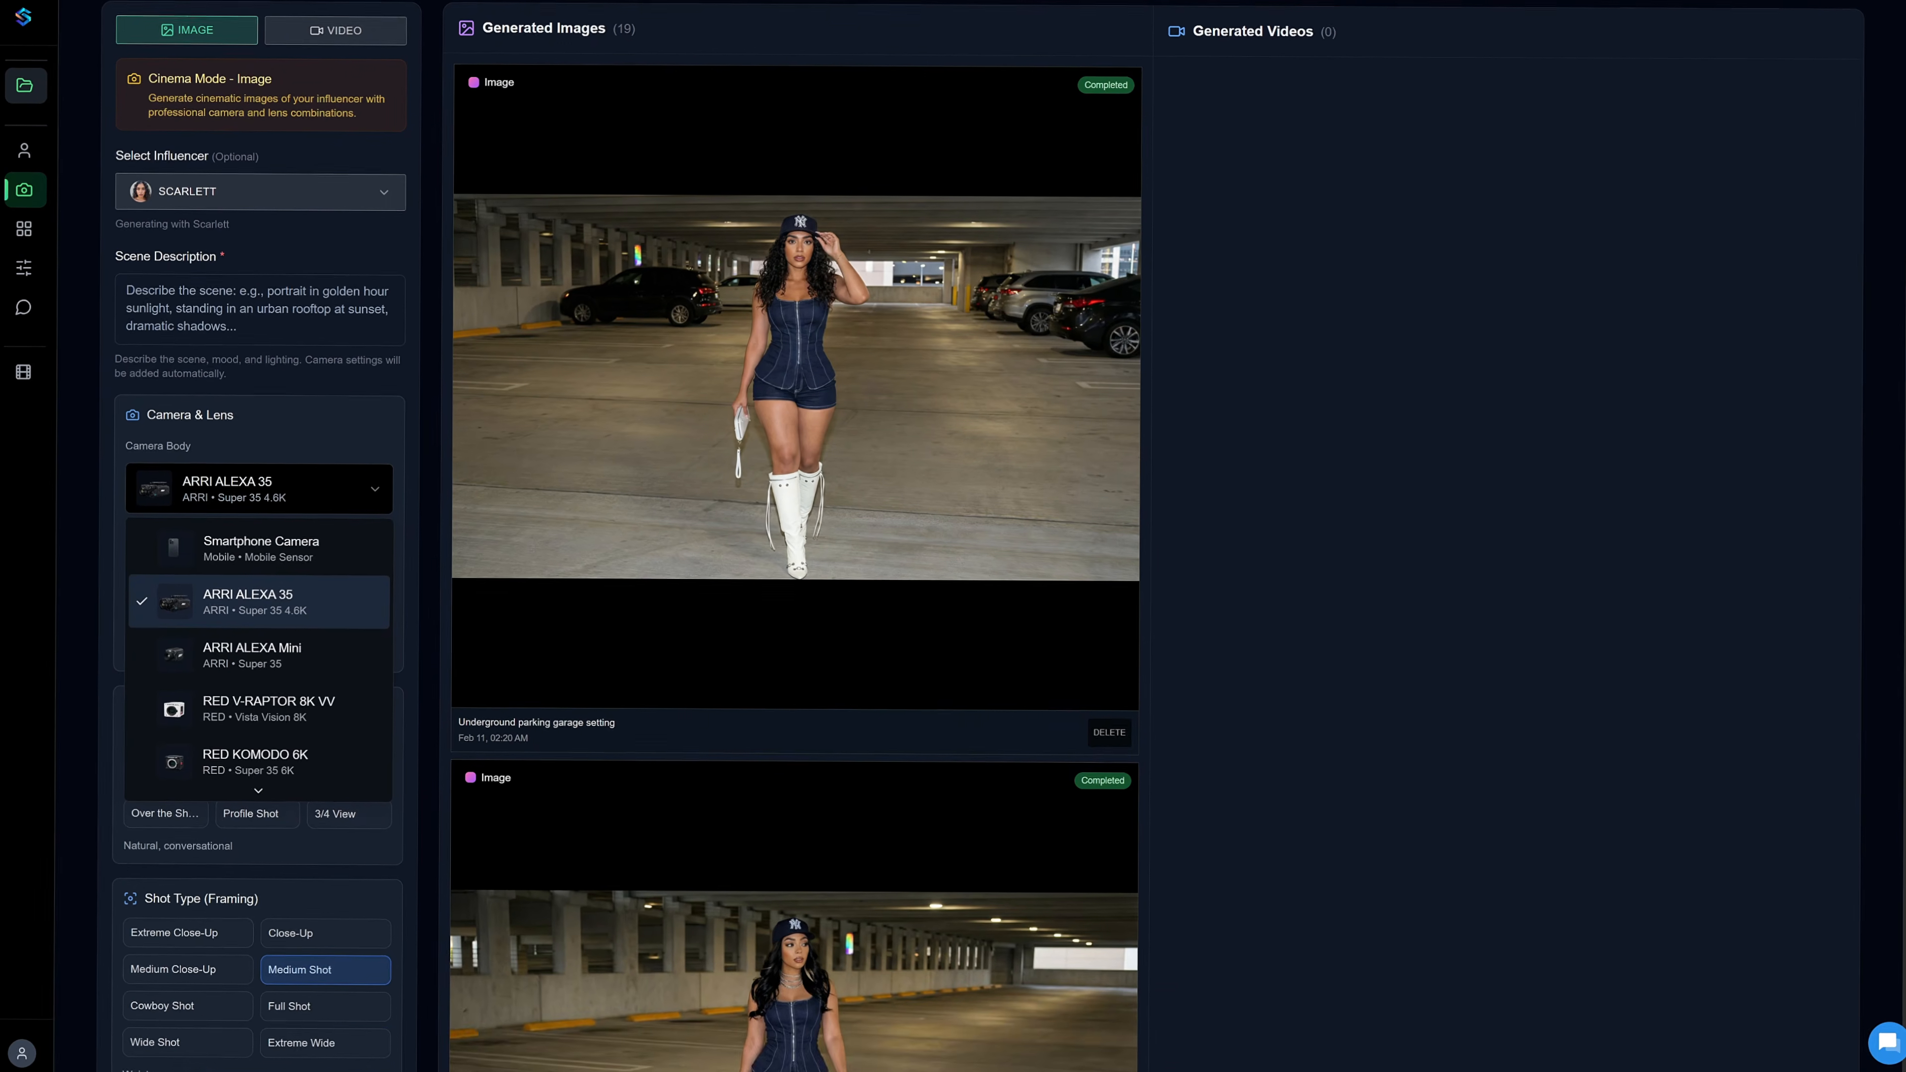
{"action": "scroll", "coordinate": [259, 660], "scroll_direction": "down", "scroll_amount": 1}
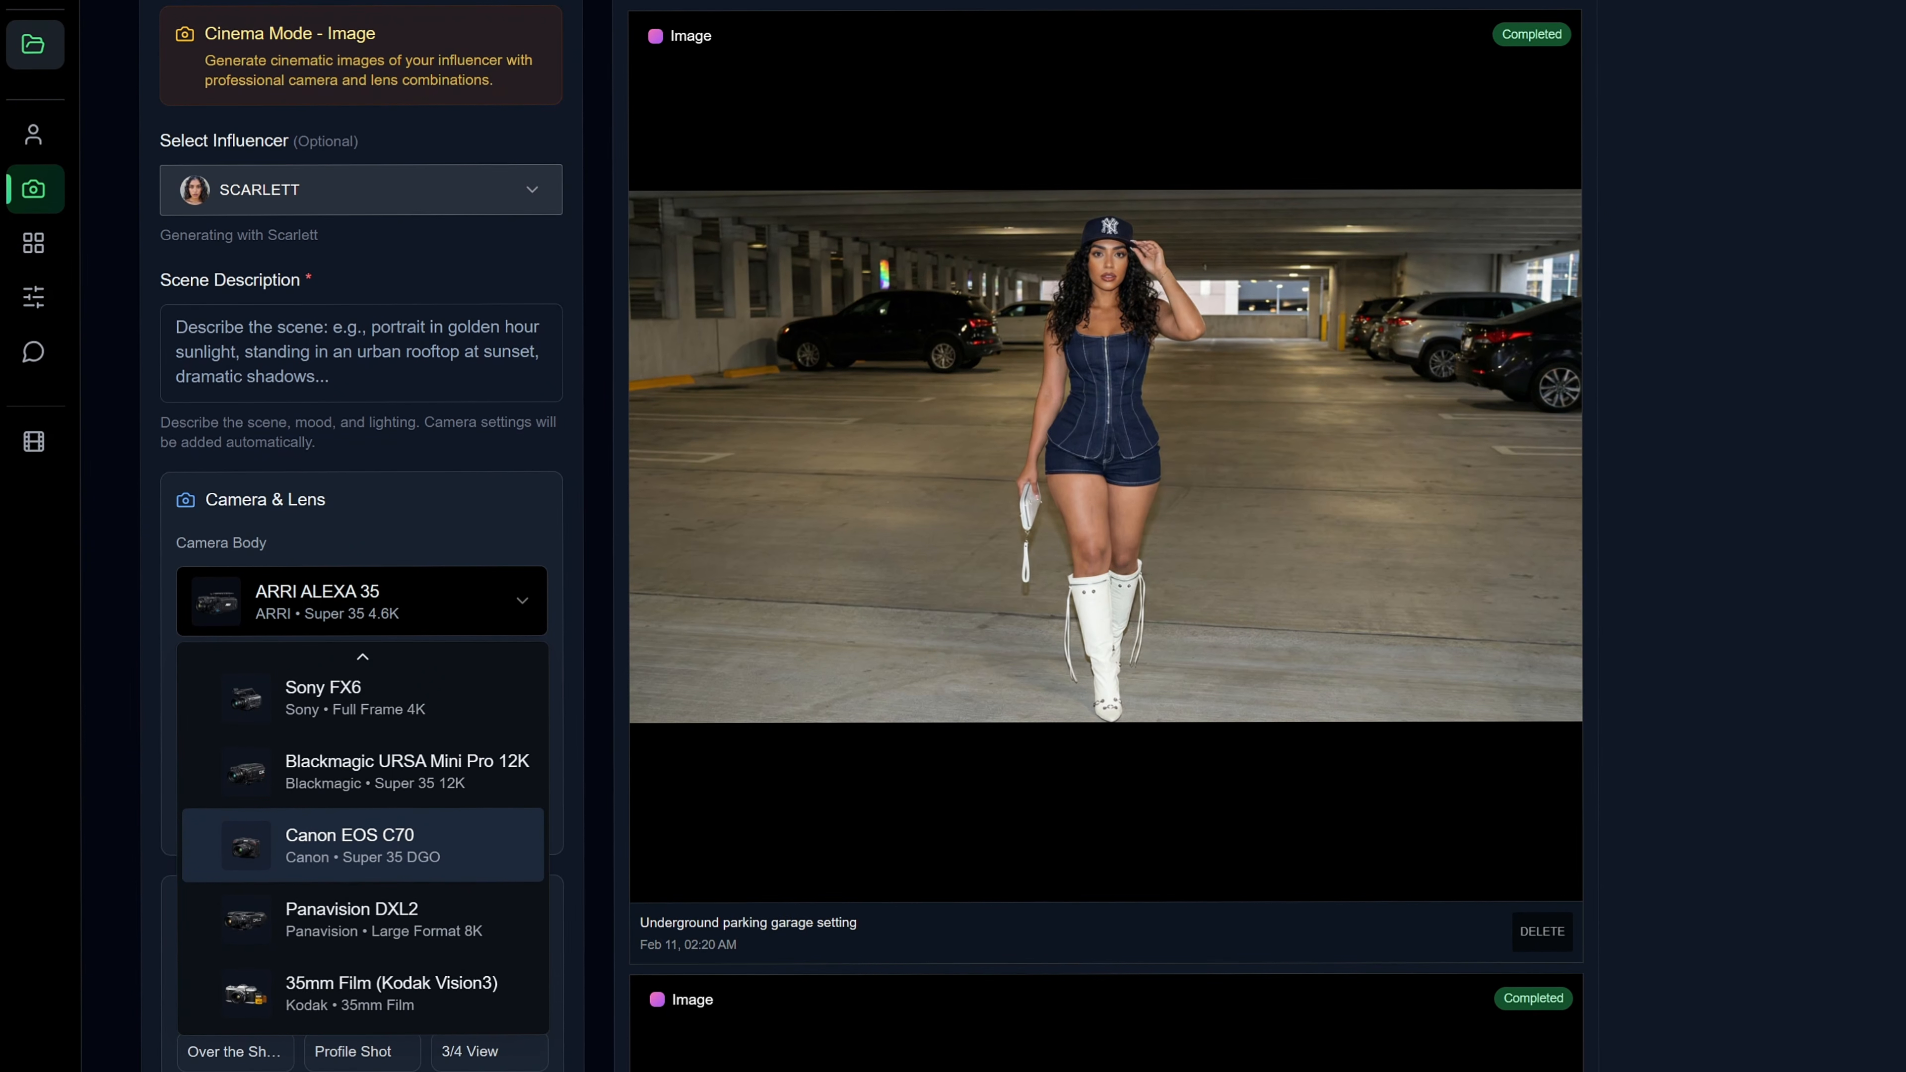
{"action": "scroll", "coordinate": [450, 759], "scroll_direction": "up", "scroll_amount": 3}
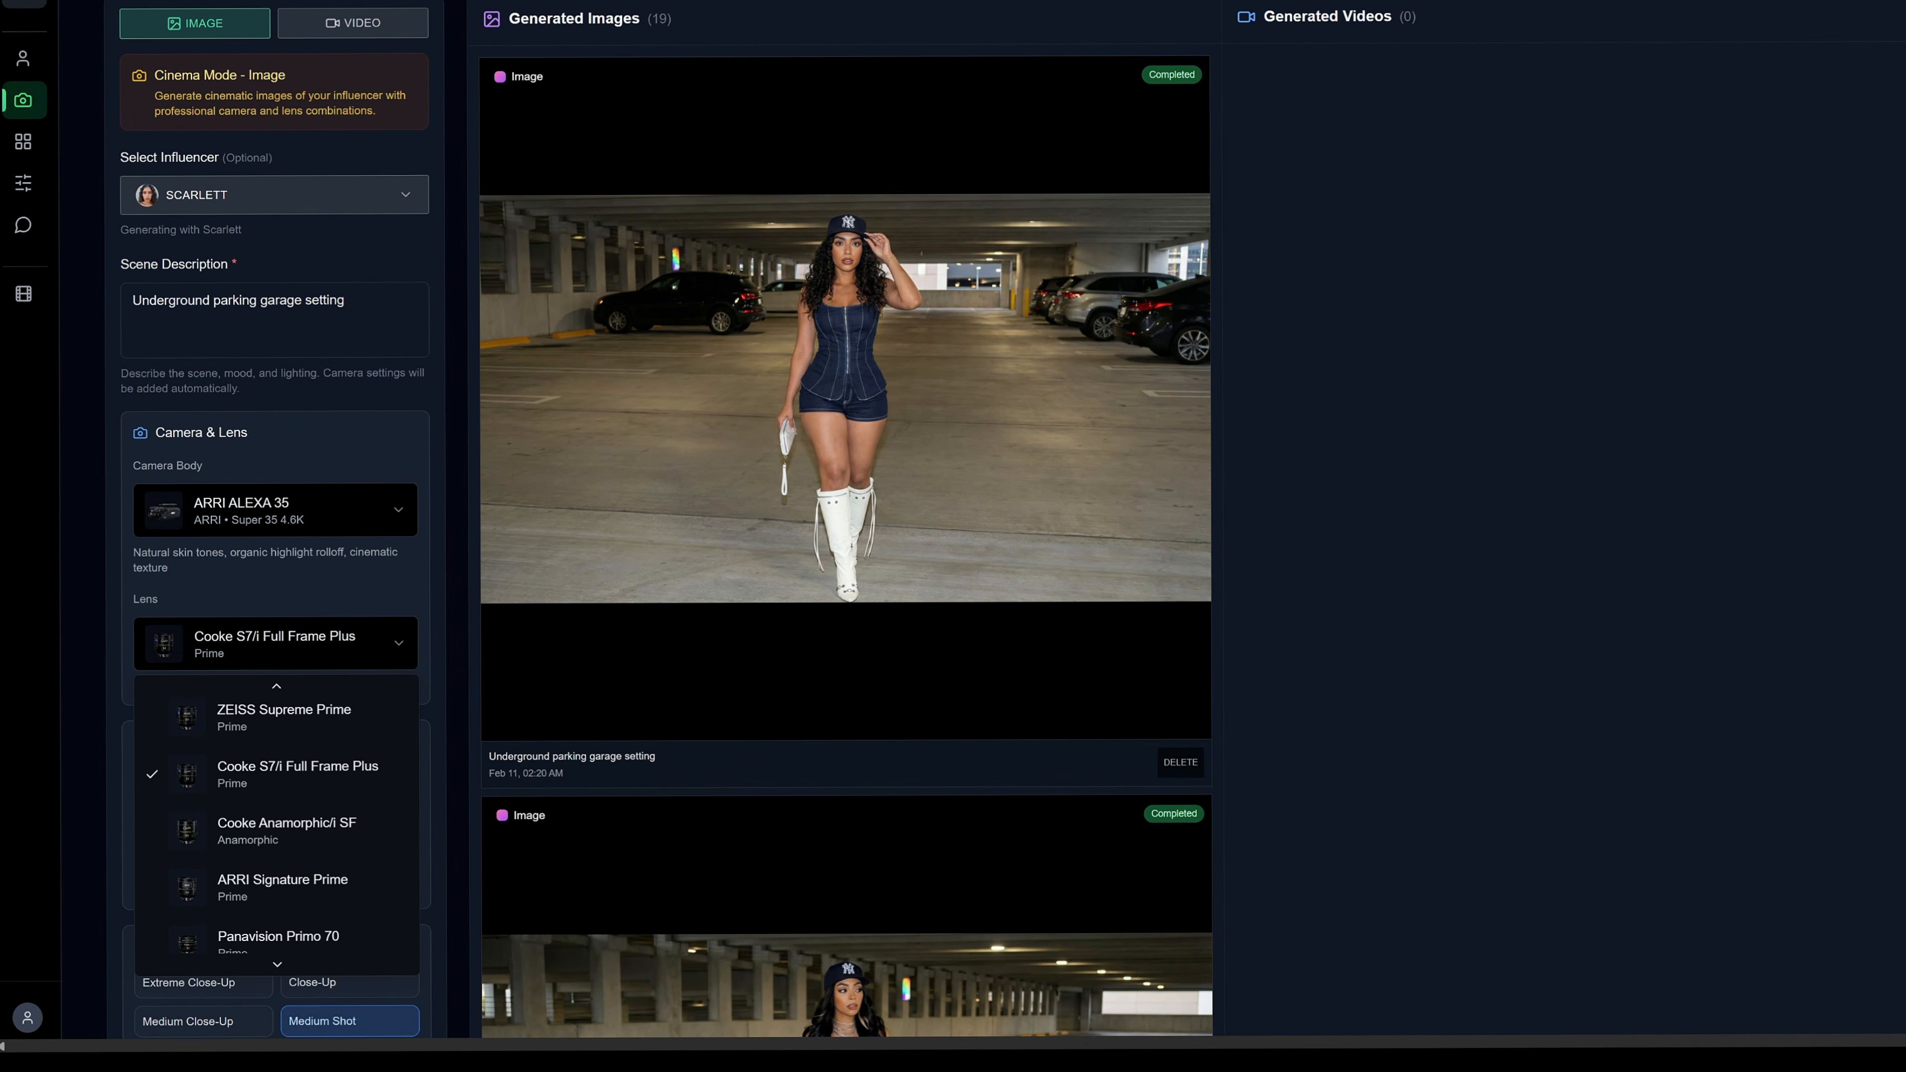
{"action": "scroll", "coordinate": [276, 826], "scroll_direction": "up", "scroll_amount": 1}
{"action": "scroll", "coordinate": [276, 826], "scroll_direction": "up", "scroll_amount": 1}
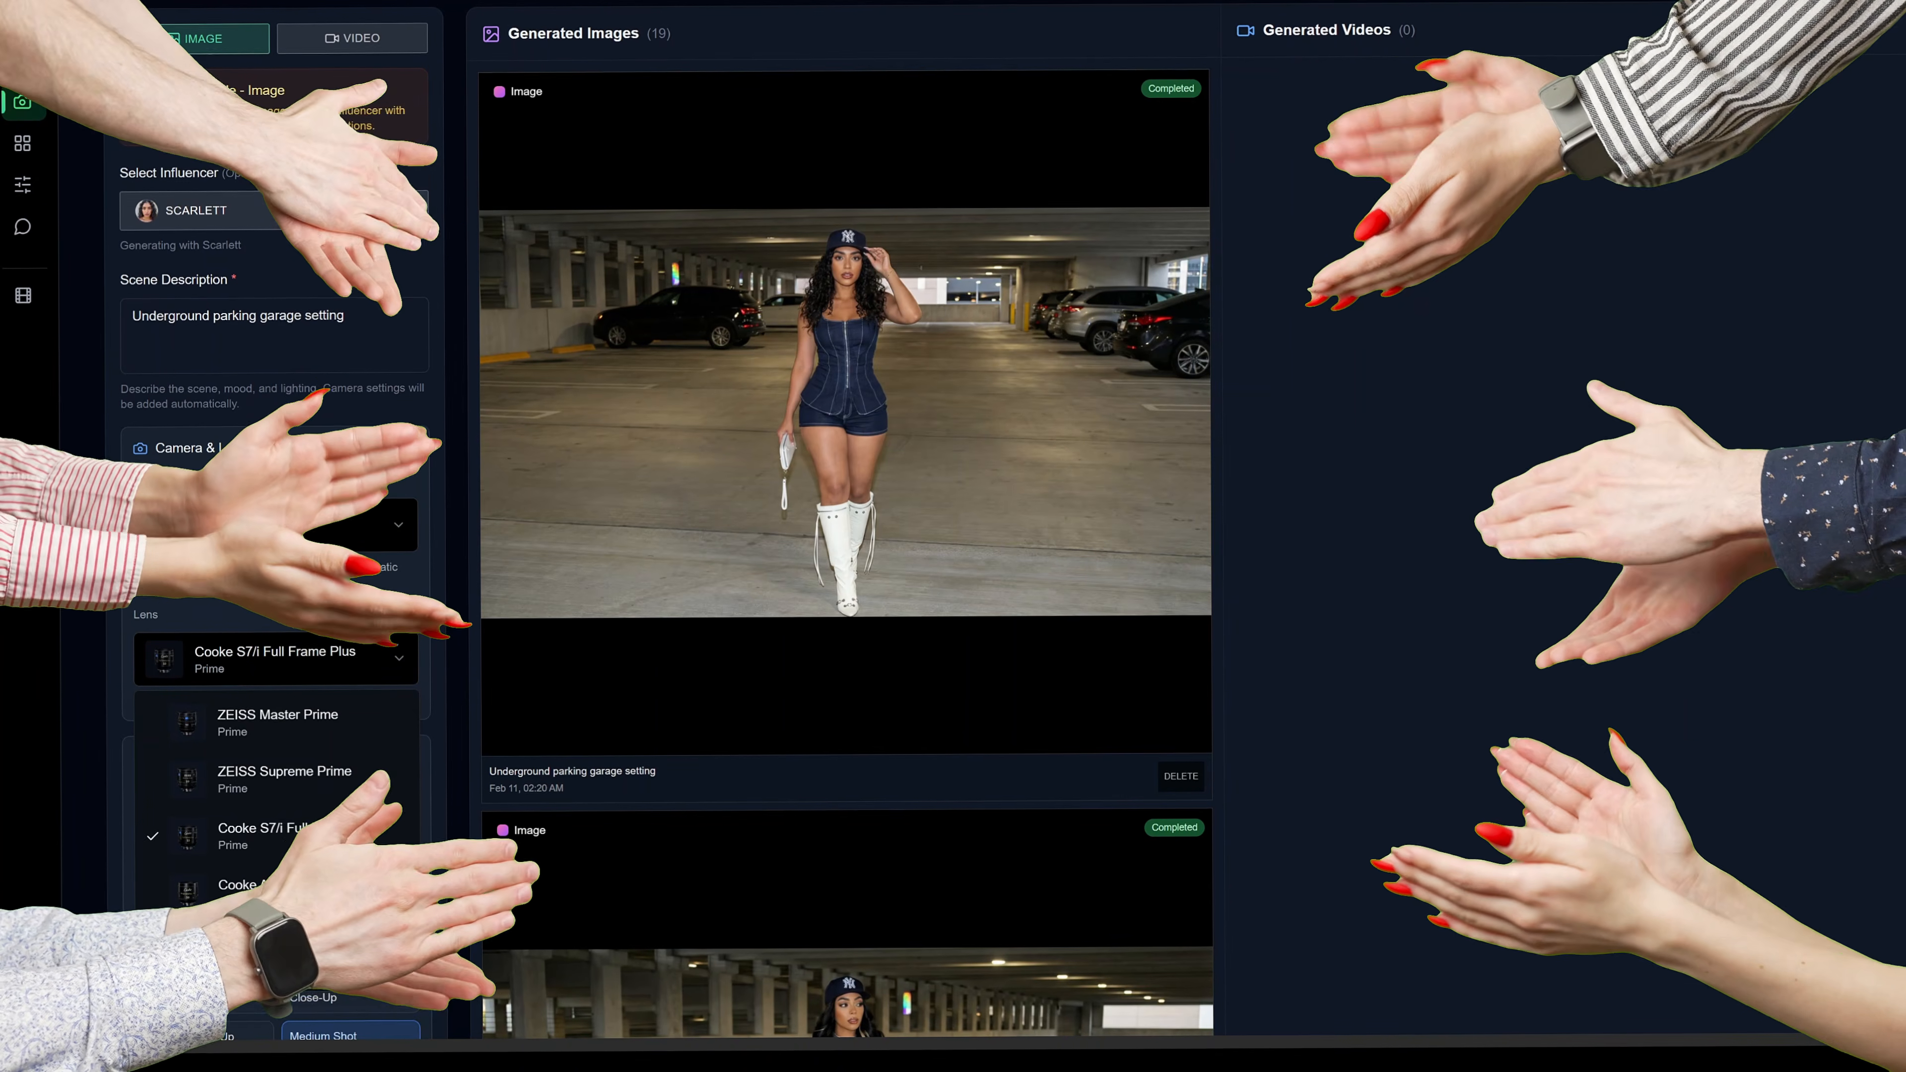
{"action": "left_click", "coordinate": [383, 838]}
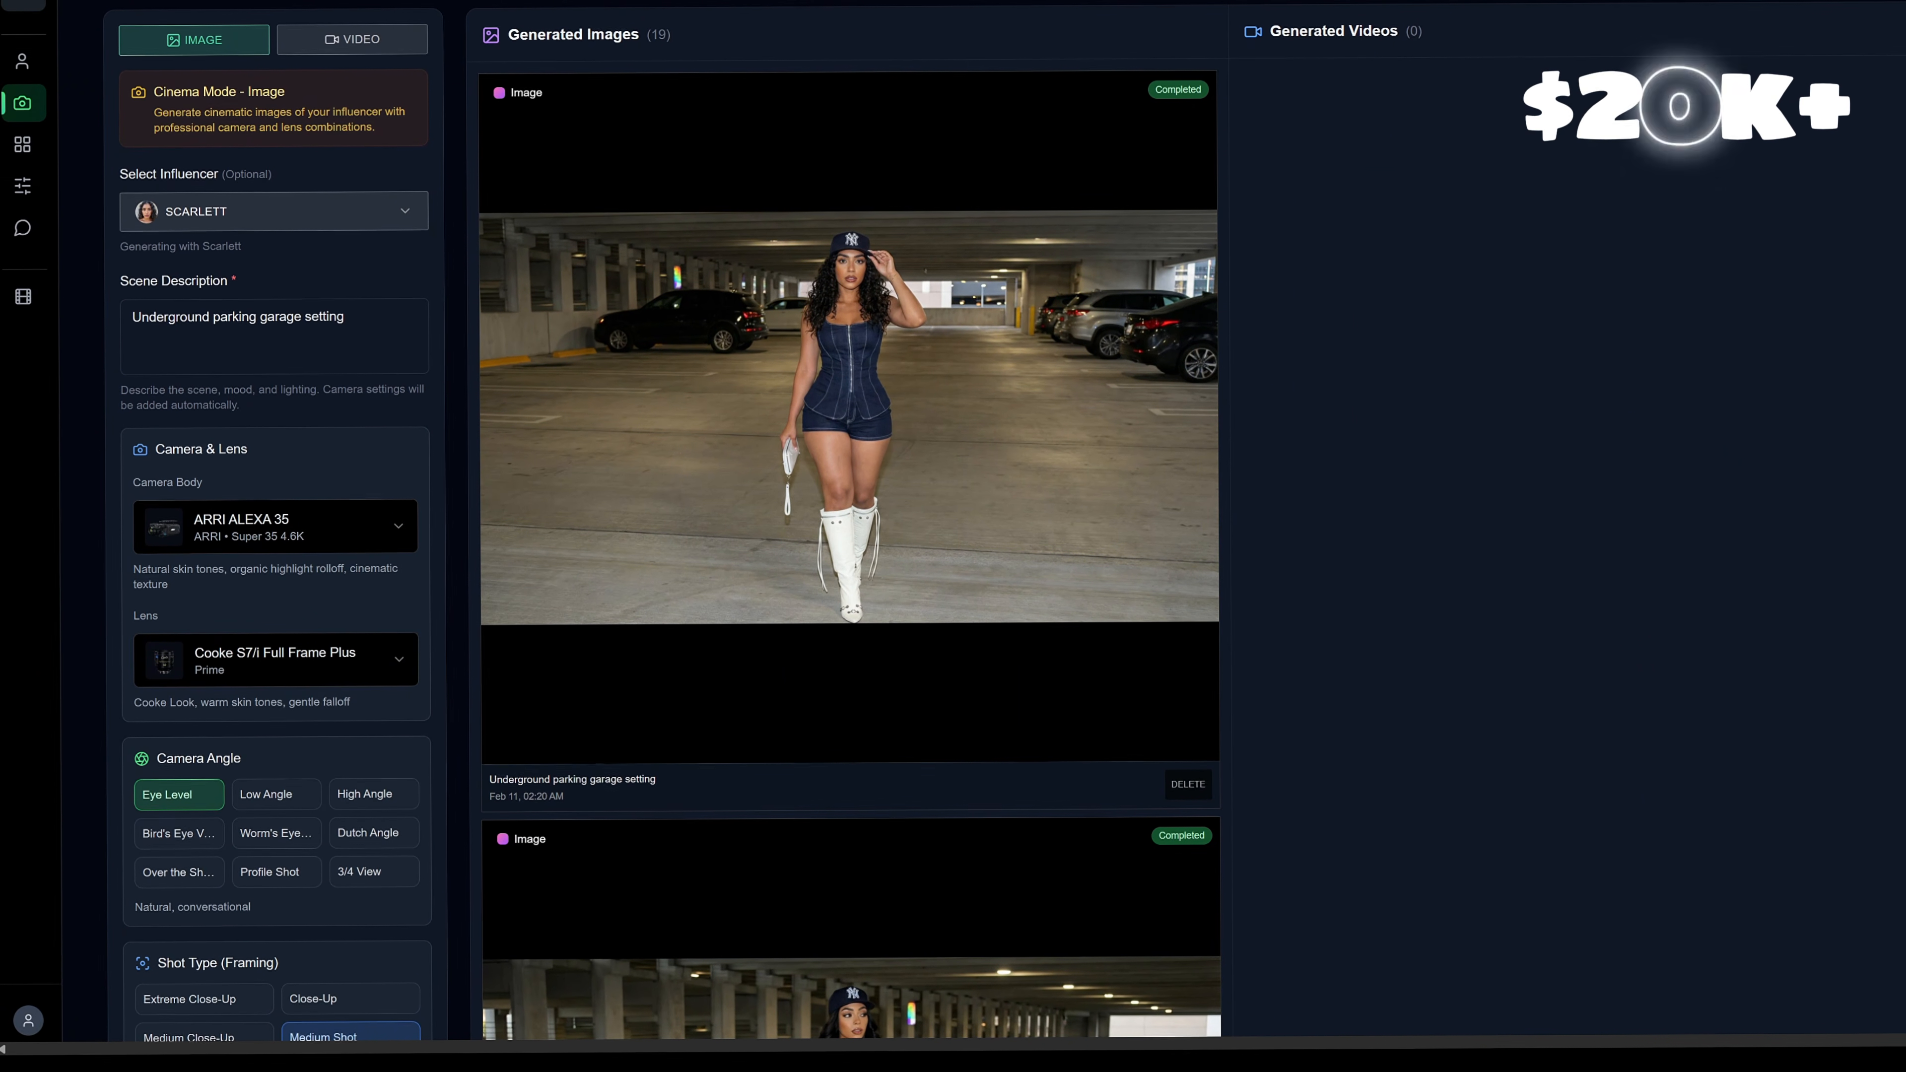
{"action": "scroll", "coordinate": [361, 653], "scroll_direction": "down", "scroll_amount": 1}
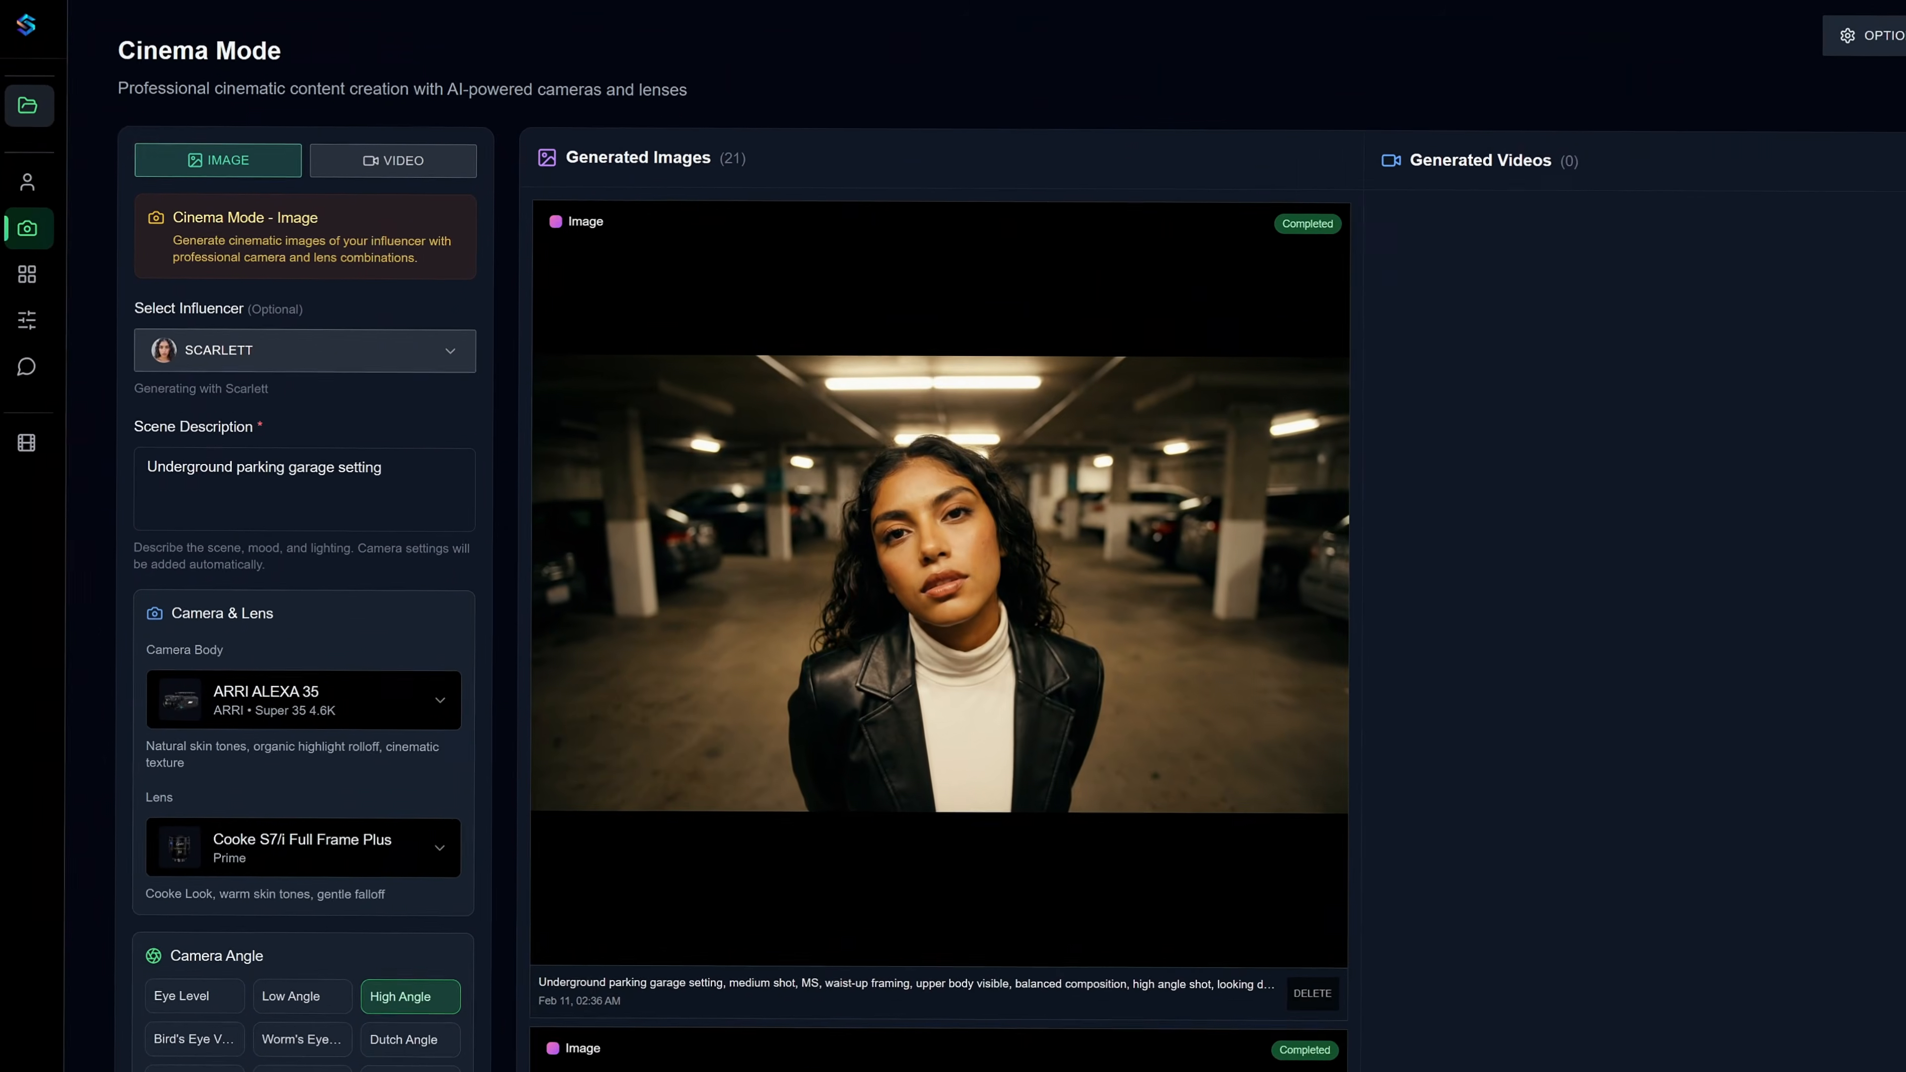
Switch Cinema Mode to video generation and use the red-top bed selfie from the workspace as the source image.
{"action": "left_click", "coordinate": [393, 161]}
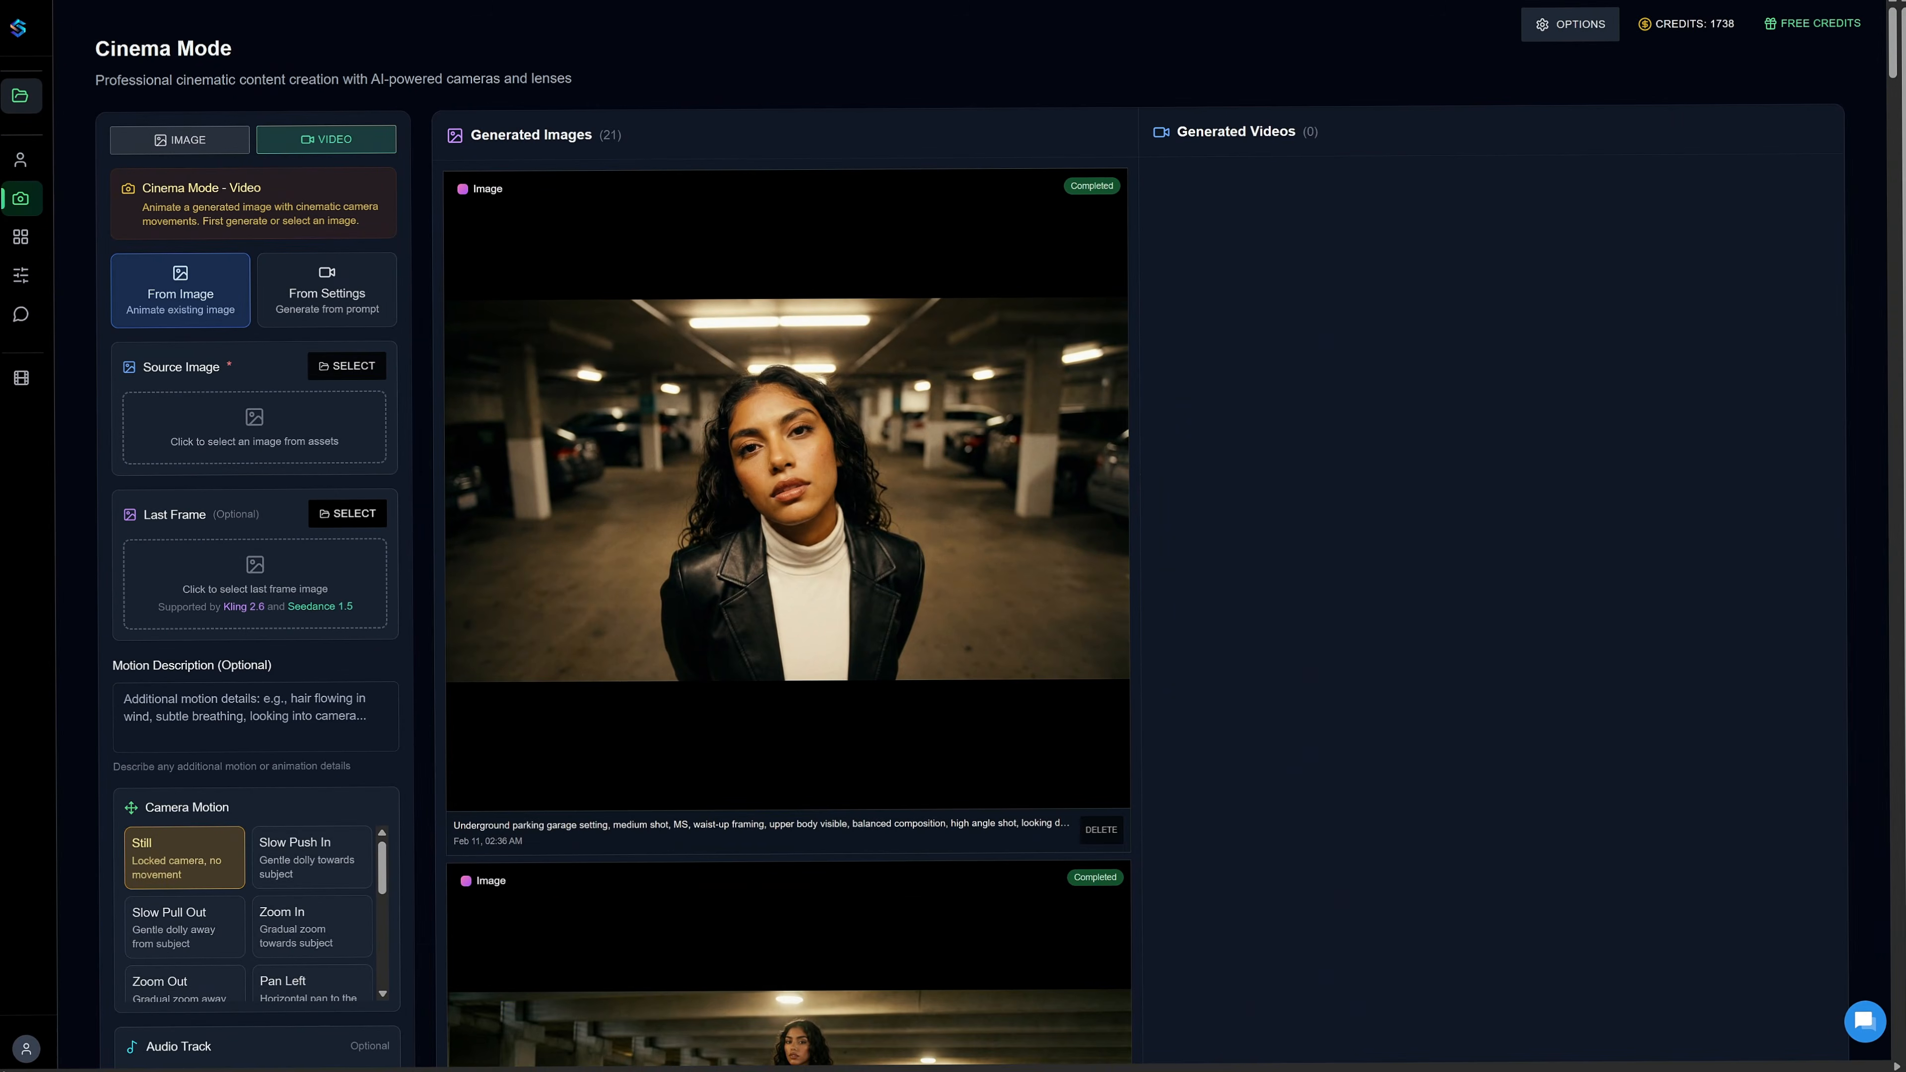
{"action": "left_click", "coordinate": [490, 518]}
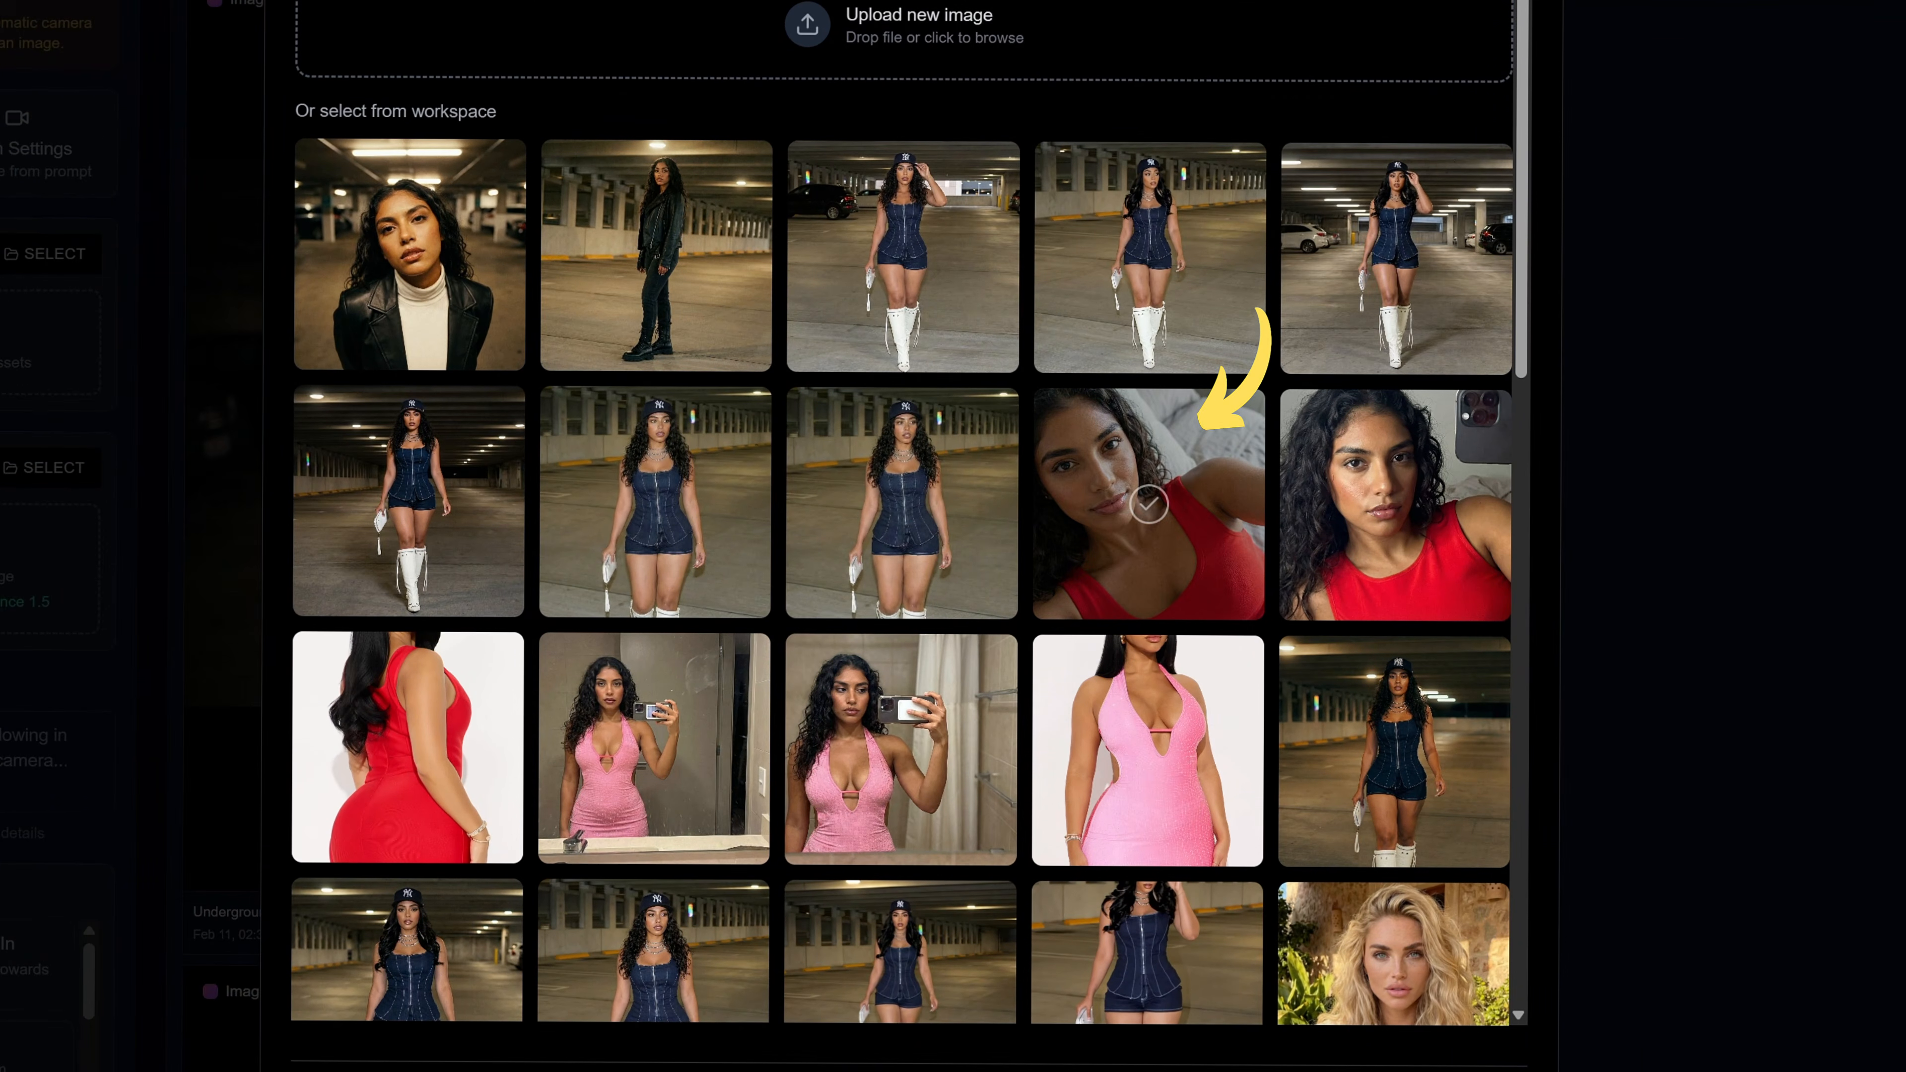
{"action": "left_click", "coordinate": [1110, 531]}
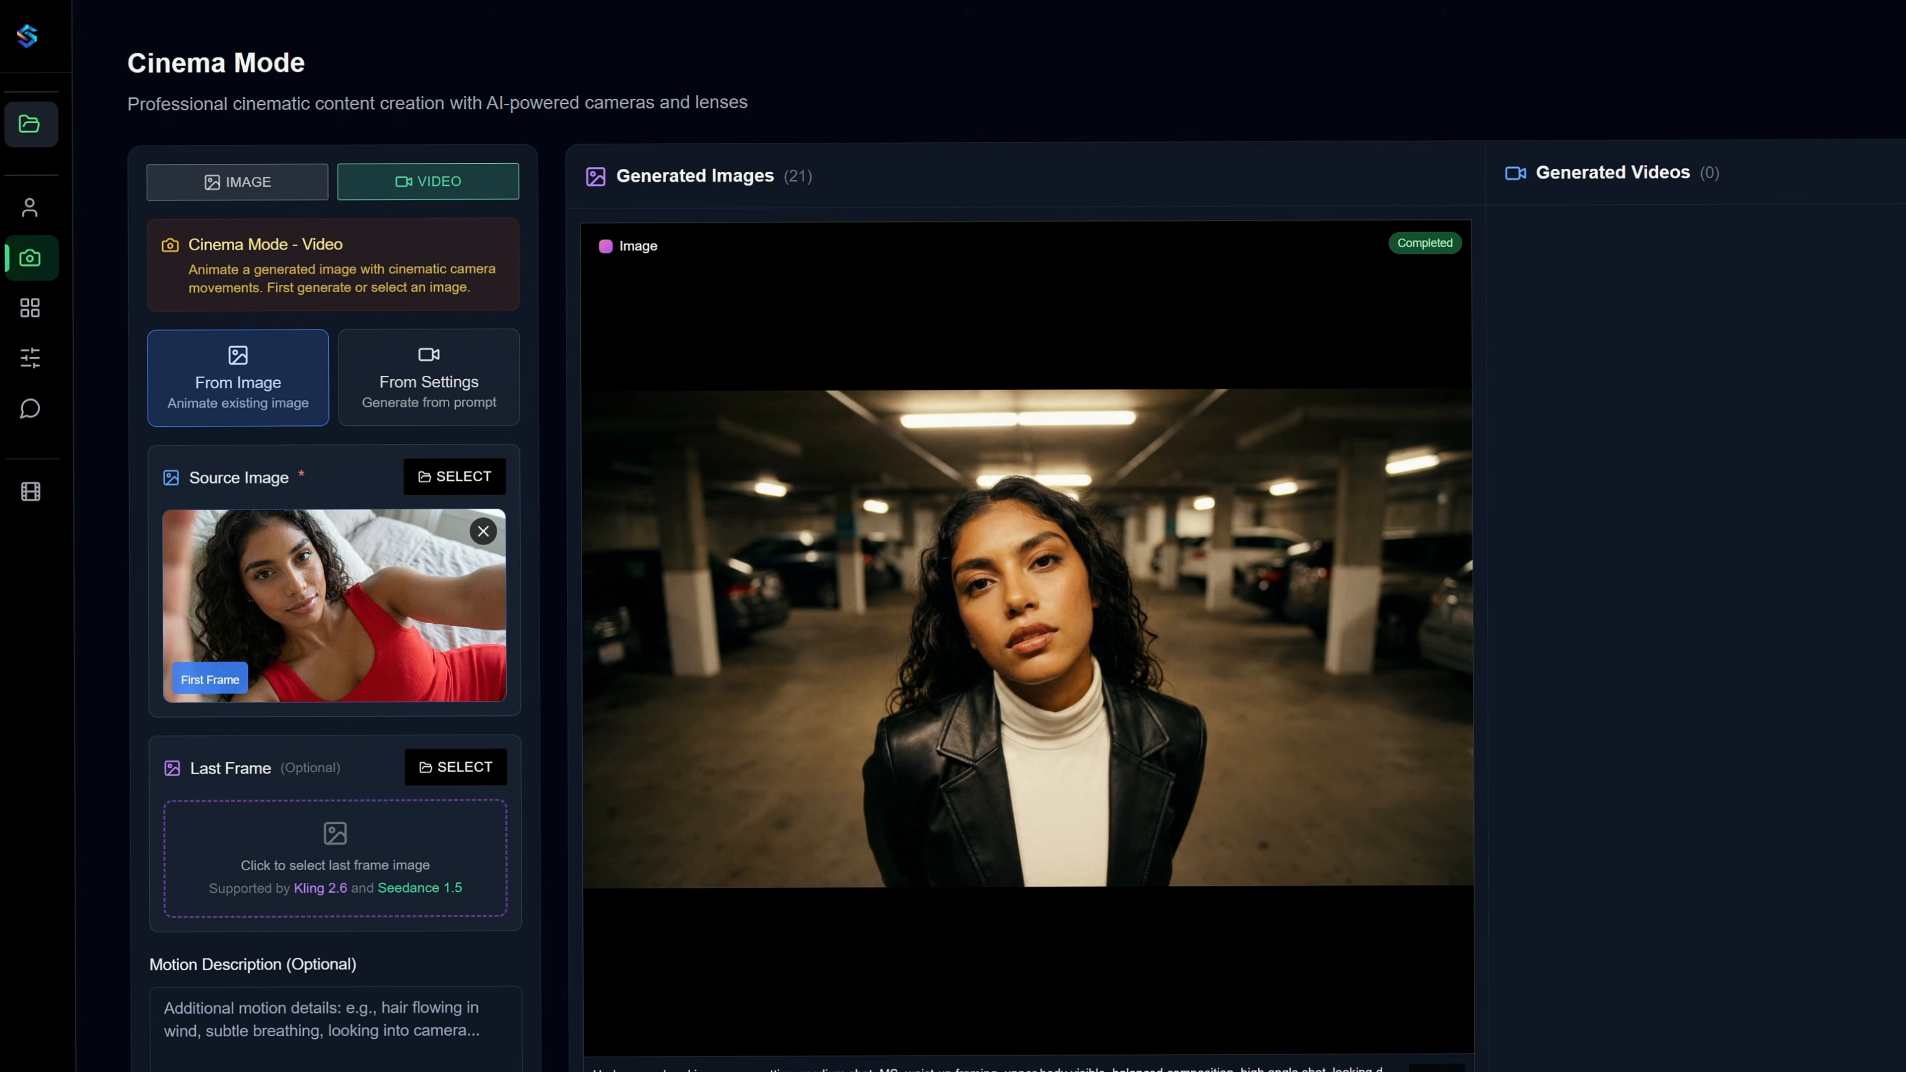
Fill in the motion description with subtle natural handheld phone movement, slight wrist adjustment and gentle micro shake.
{"action": "scroll", "coordinate": [953, 536], "scroll_direction": "down", "scroll_amount": 2}
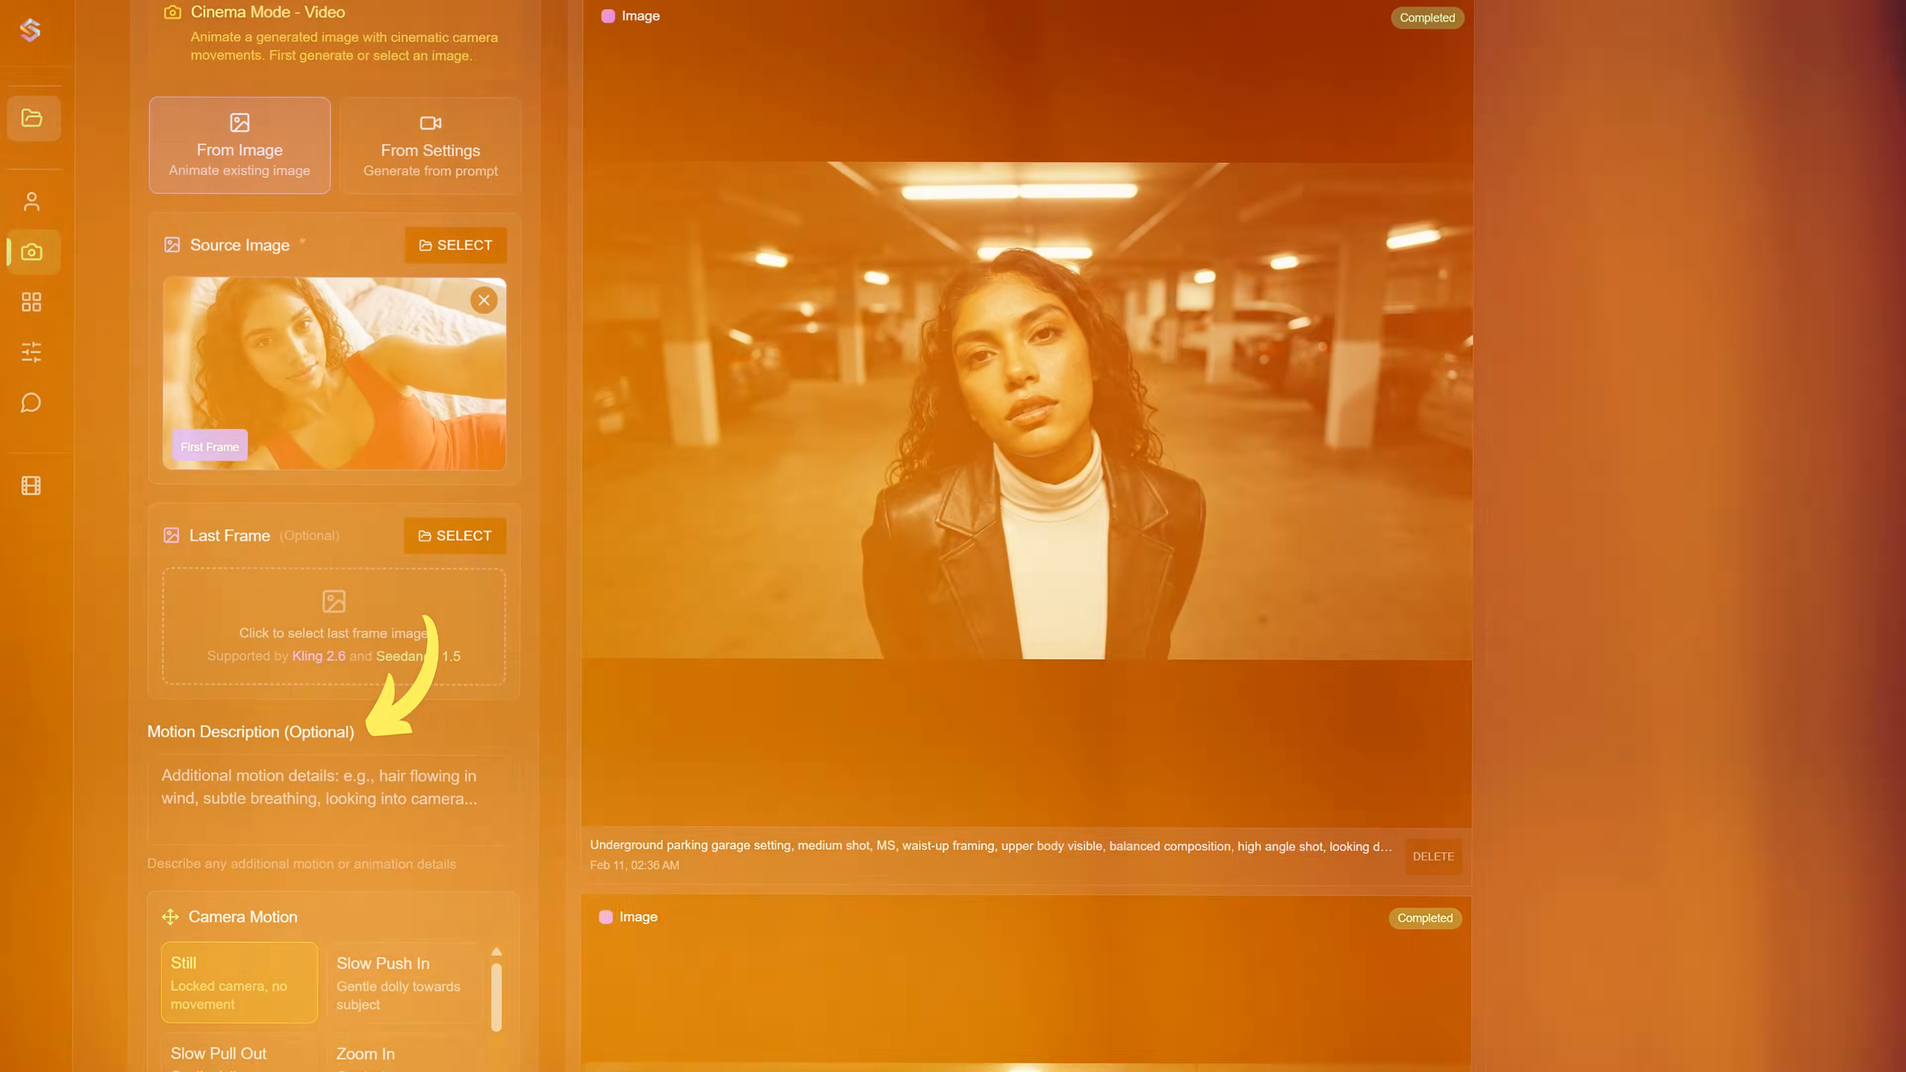
{"action": "left_click", "coordinate": [334, 574]}
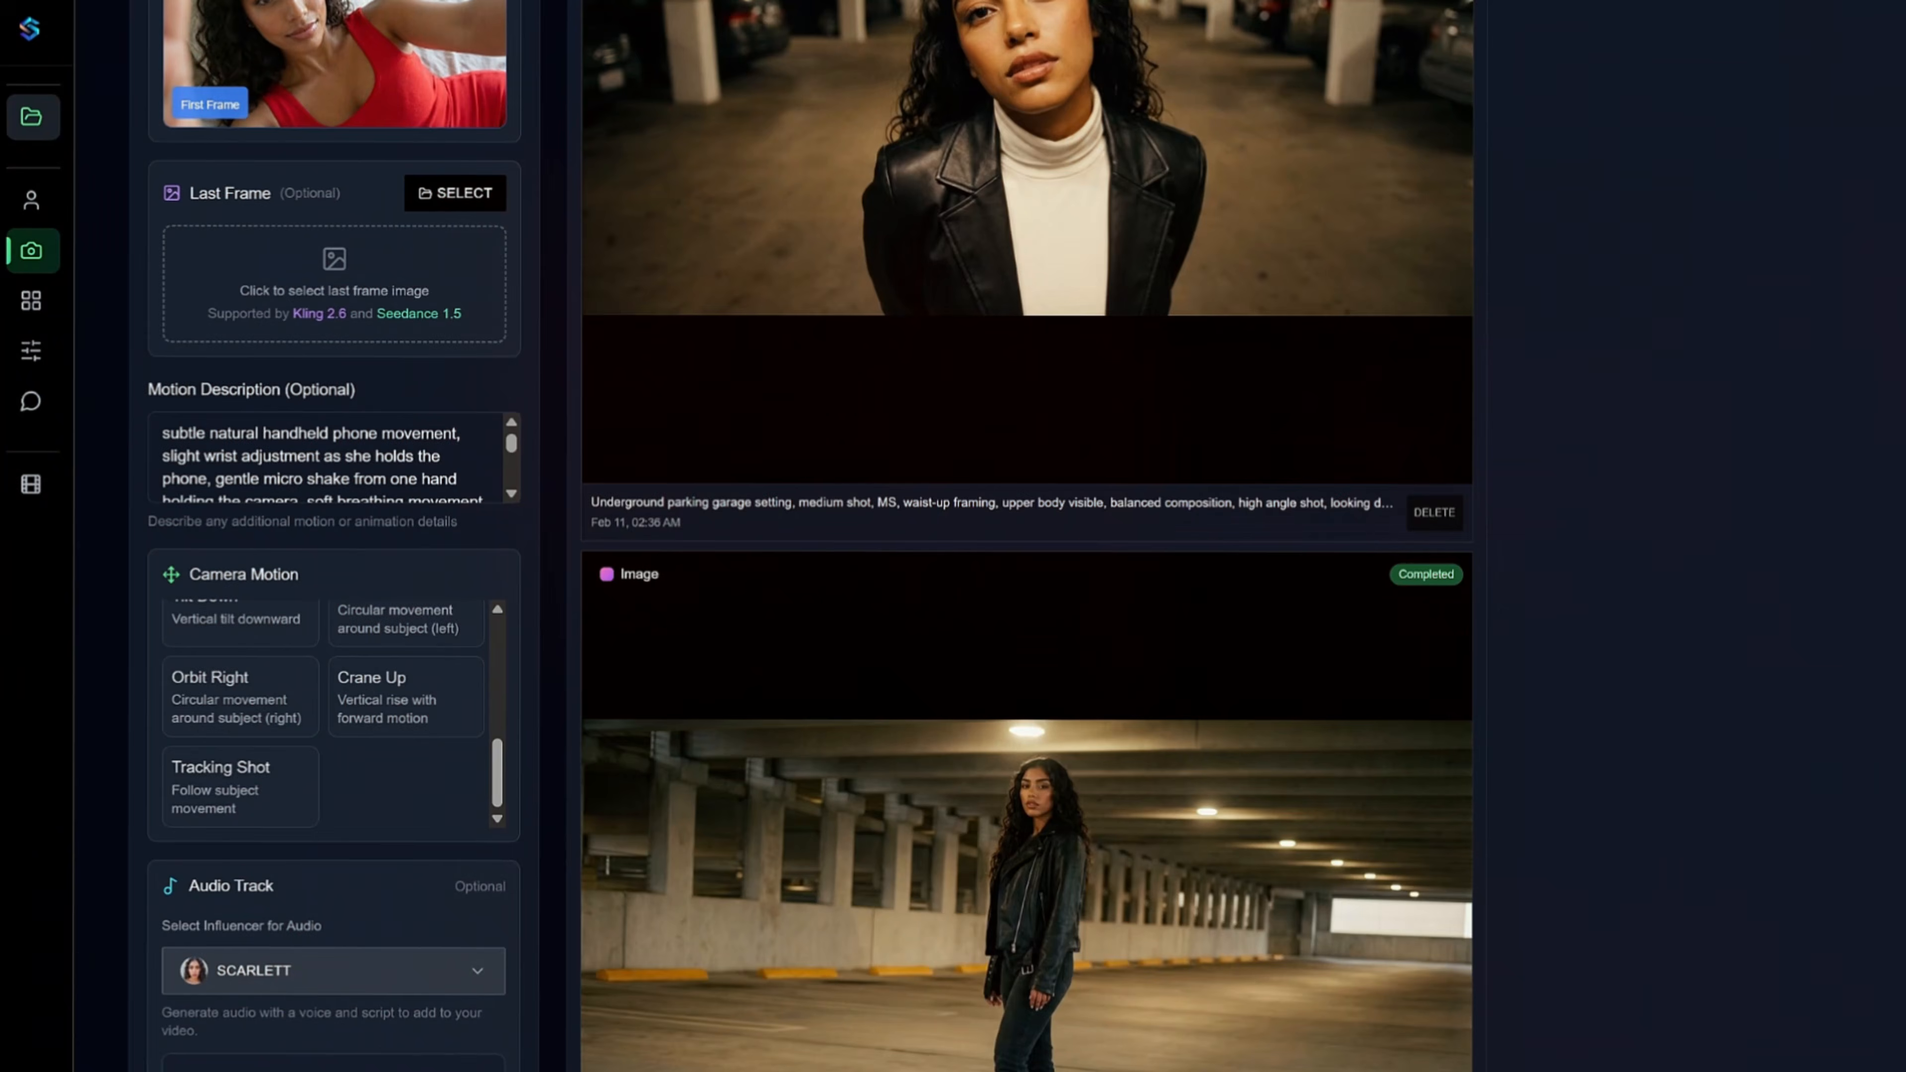
{"action": "scroll", "coordinate": [750, 525], "scroll_direction": "down", "scroll_amount": 5}
{"action": "scroll", "coordinate": [750, 525], "scroll_direction": "down", "scroll_amount": 4}
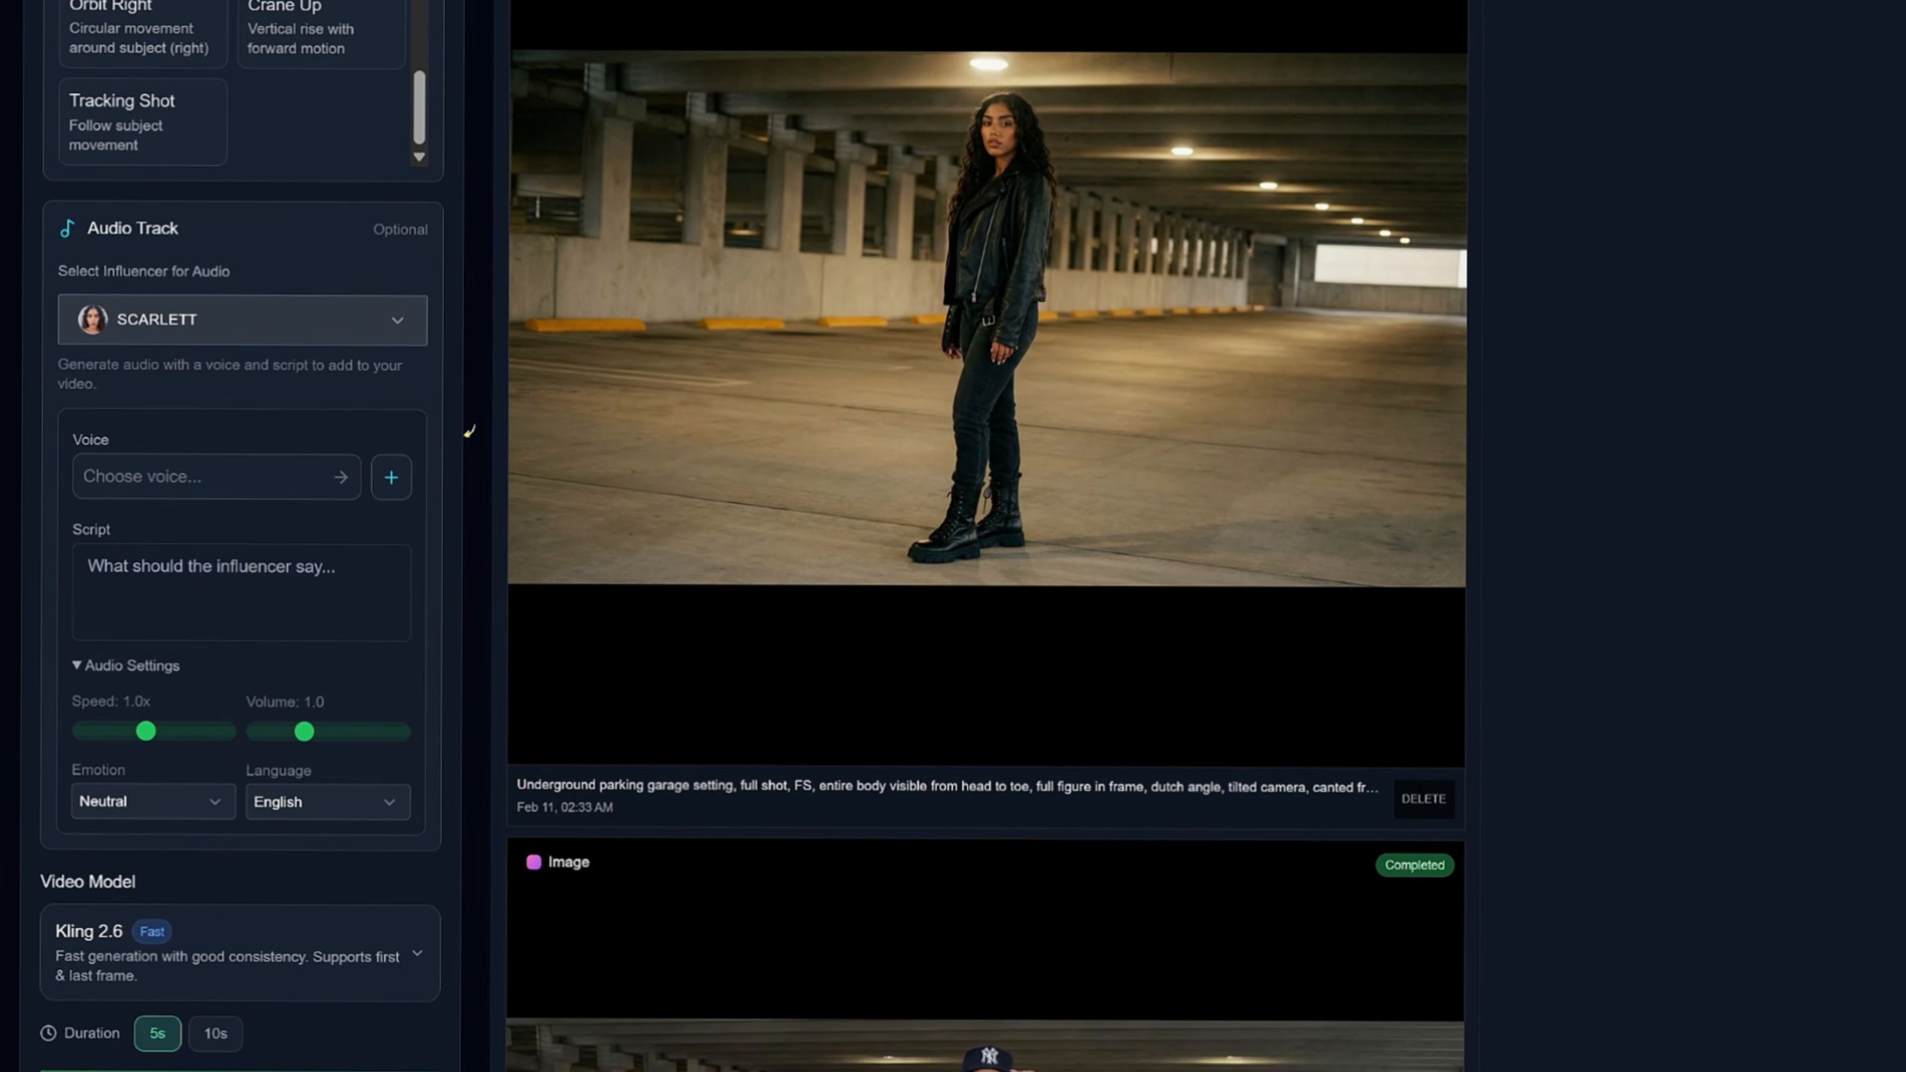
Explore the Design Voice option for a custom Scarlett voice and sample the Fiona - Witty Woman and Callie - Encourager voices from the voice library.
{"action": "left_click", "coordinate": [438, 498]}
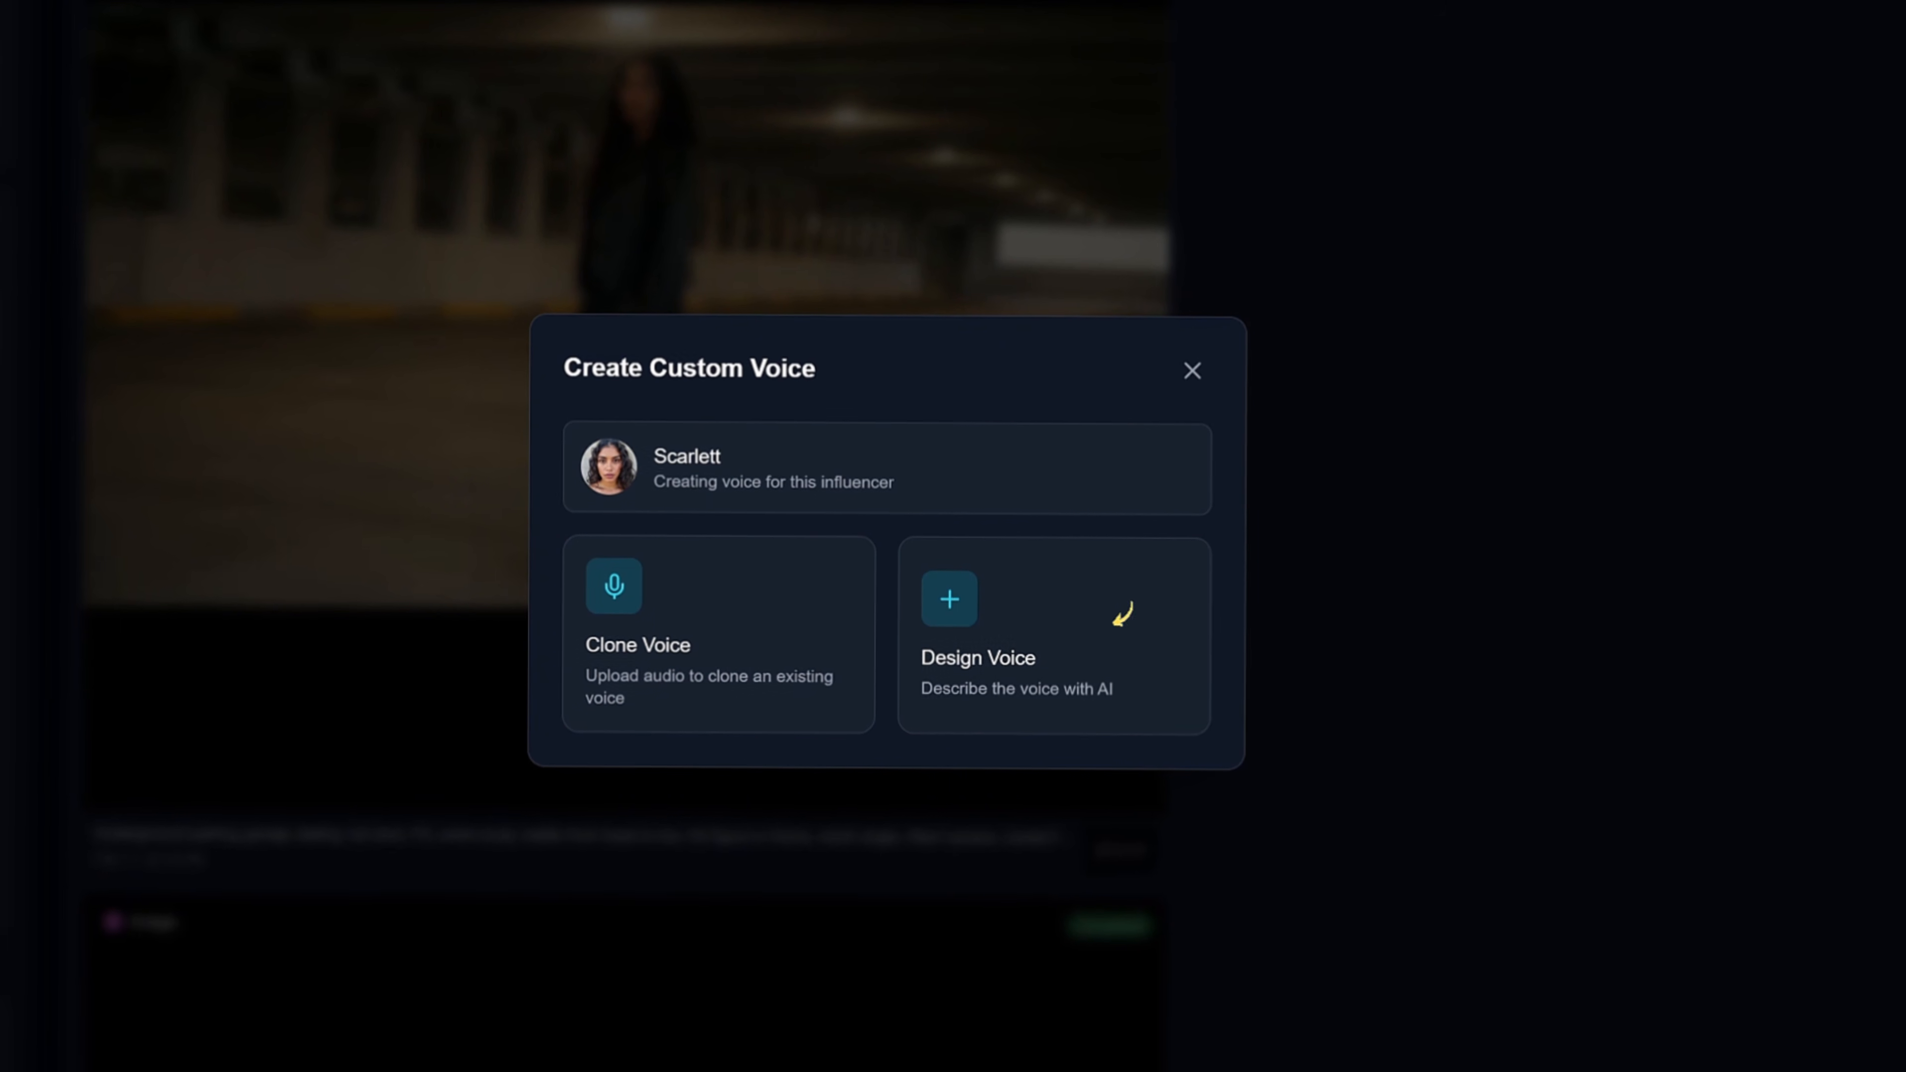
{"action": "left_click", "coordinate": [1138, 675]}
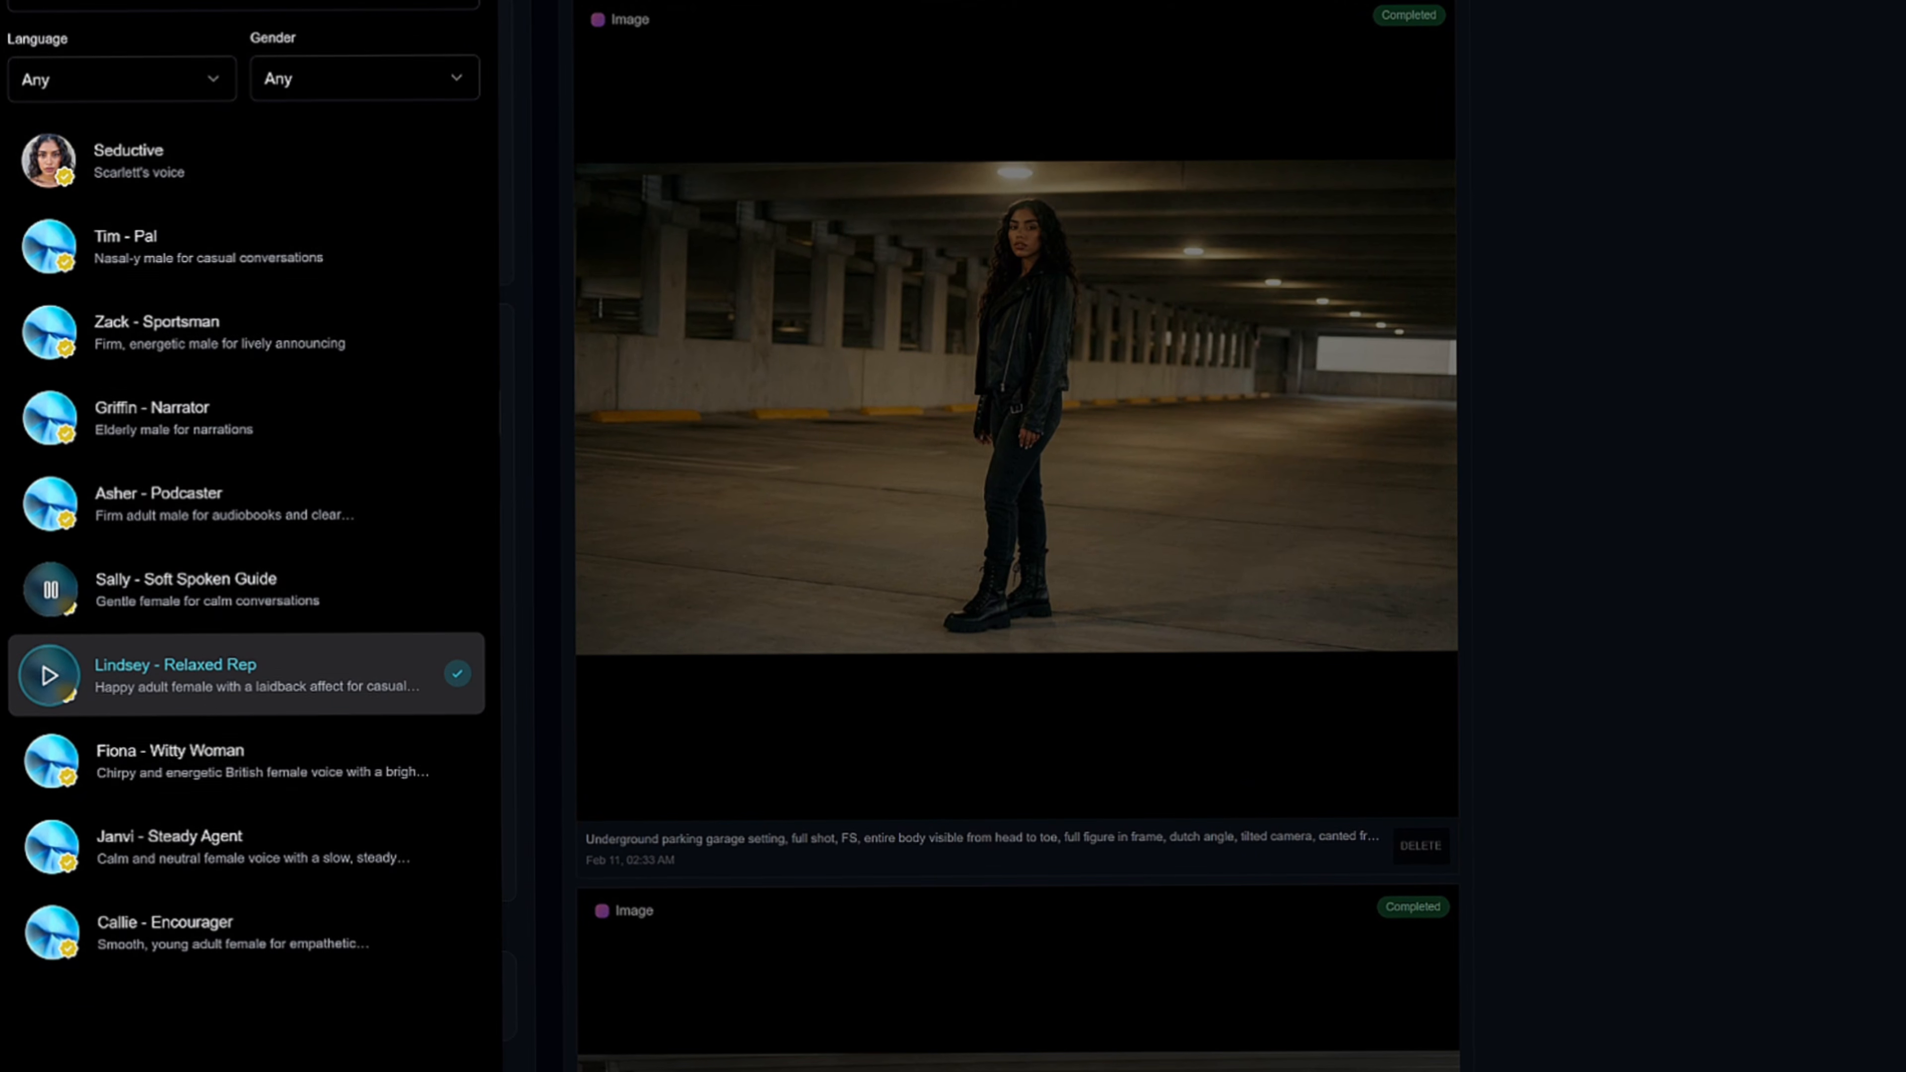
{"action": "left_click", "coordinate": [50, 676]}
{"action": "left_click", "coordinate": [247, 847]}
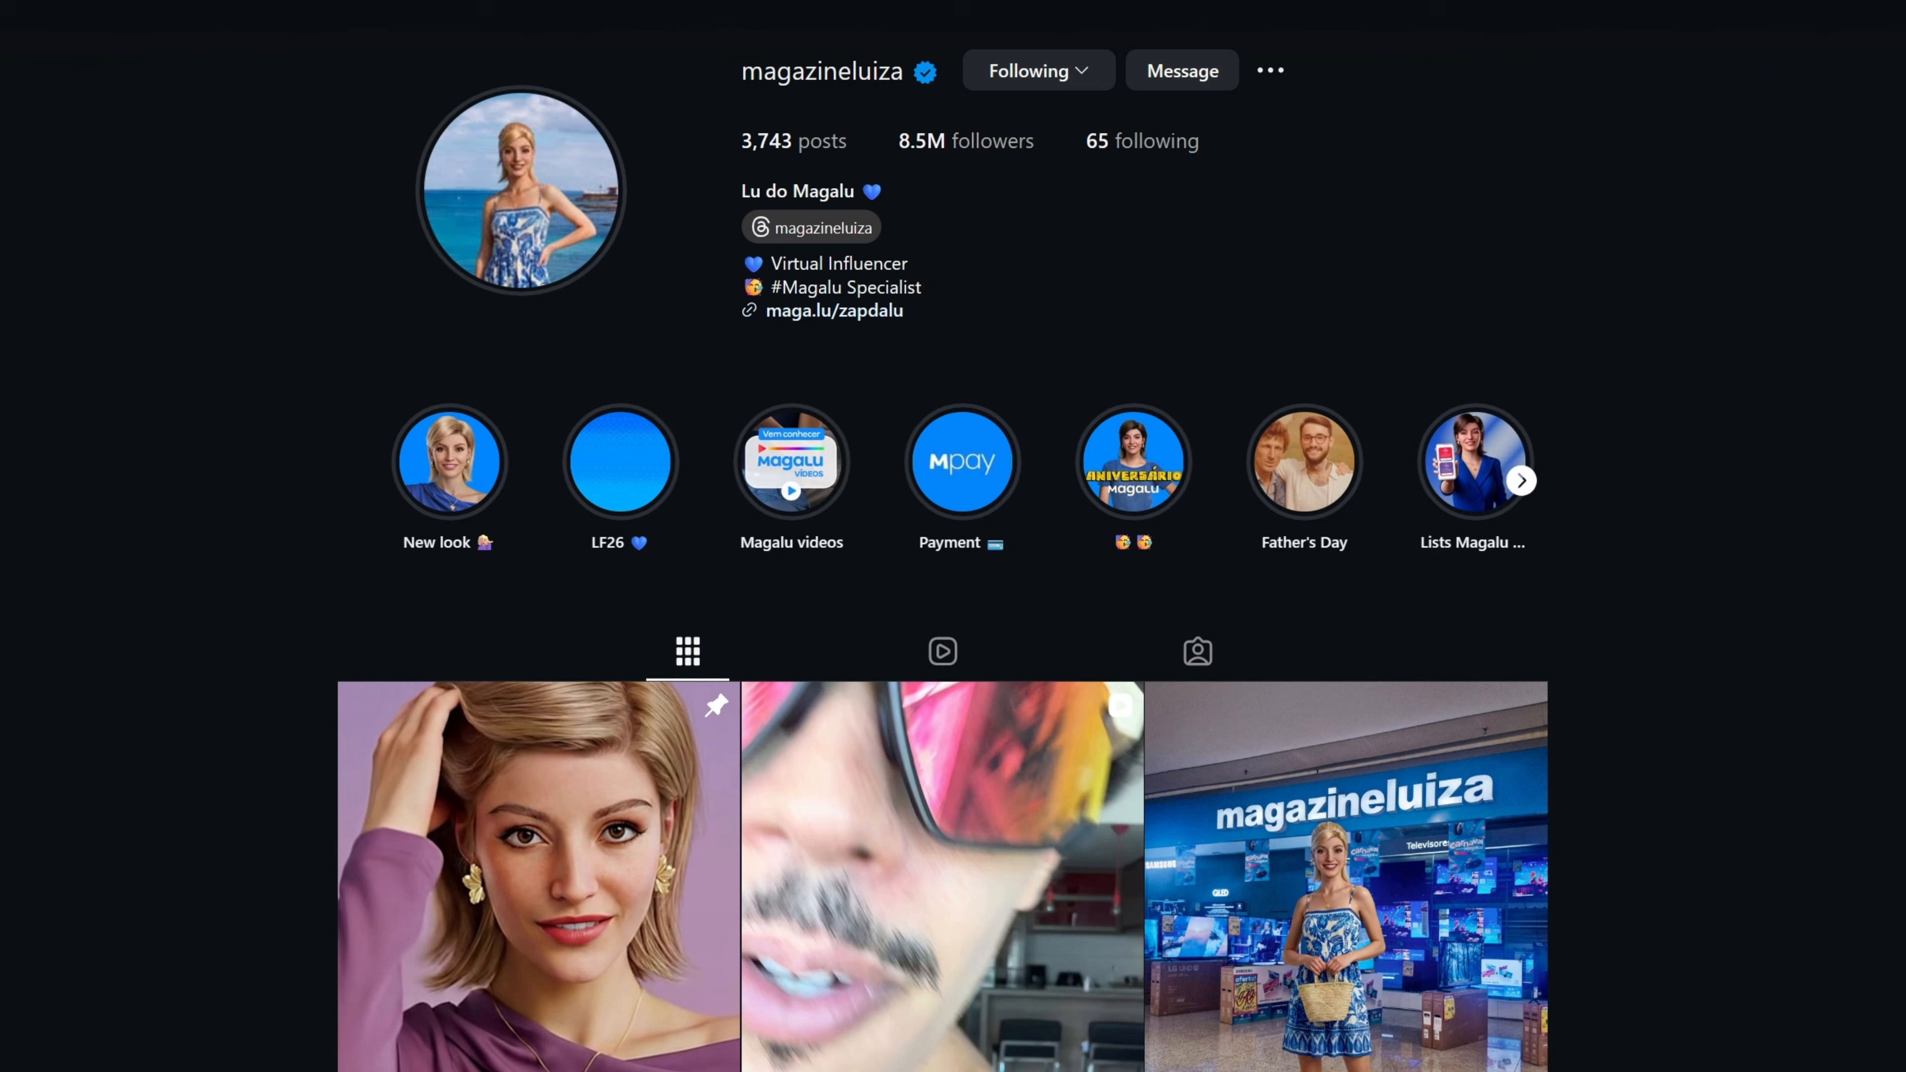
Read the AllTopStartups article on AI influencer earnings through to the table of the top 10 highest-earning AI influencers.
{"action": "scroll", "coordinate": [942, 536], "scroll_direction": "down", "scroll_amount": 6}
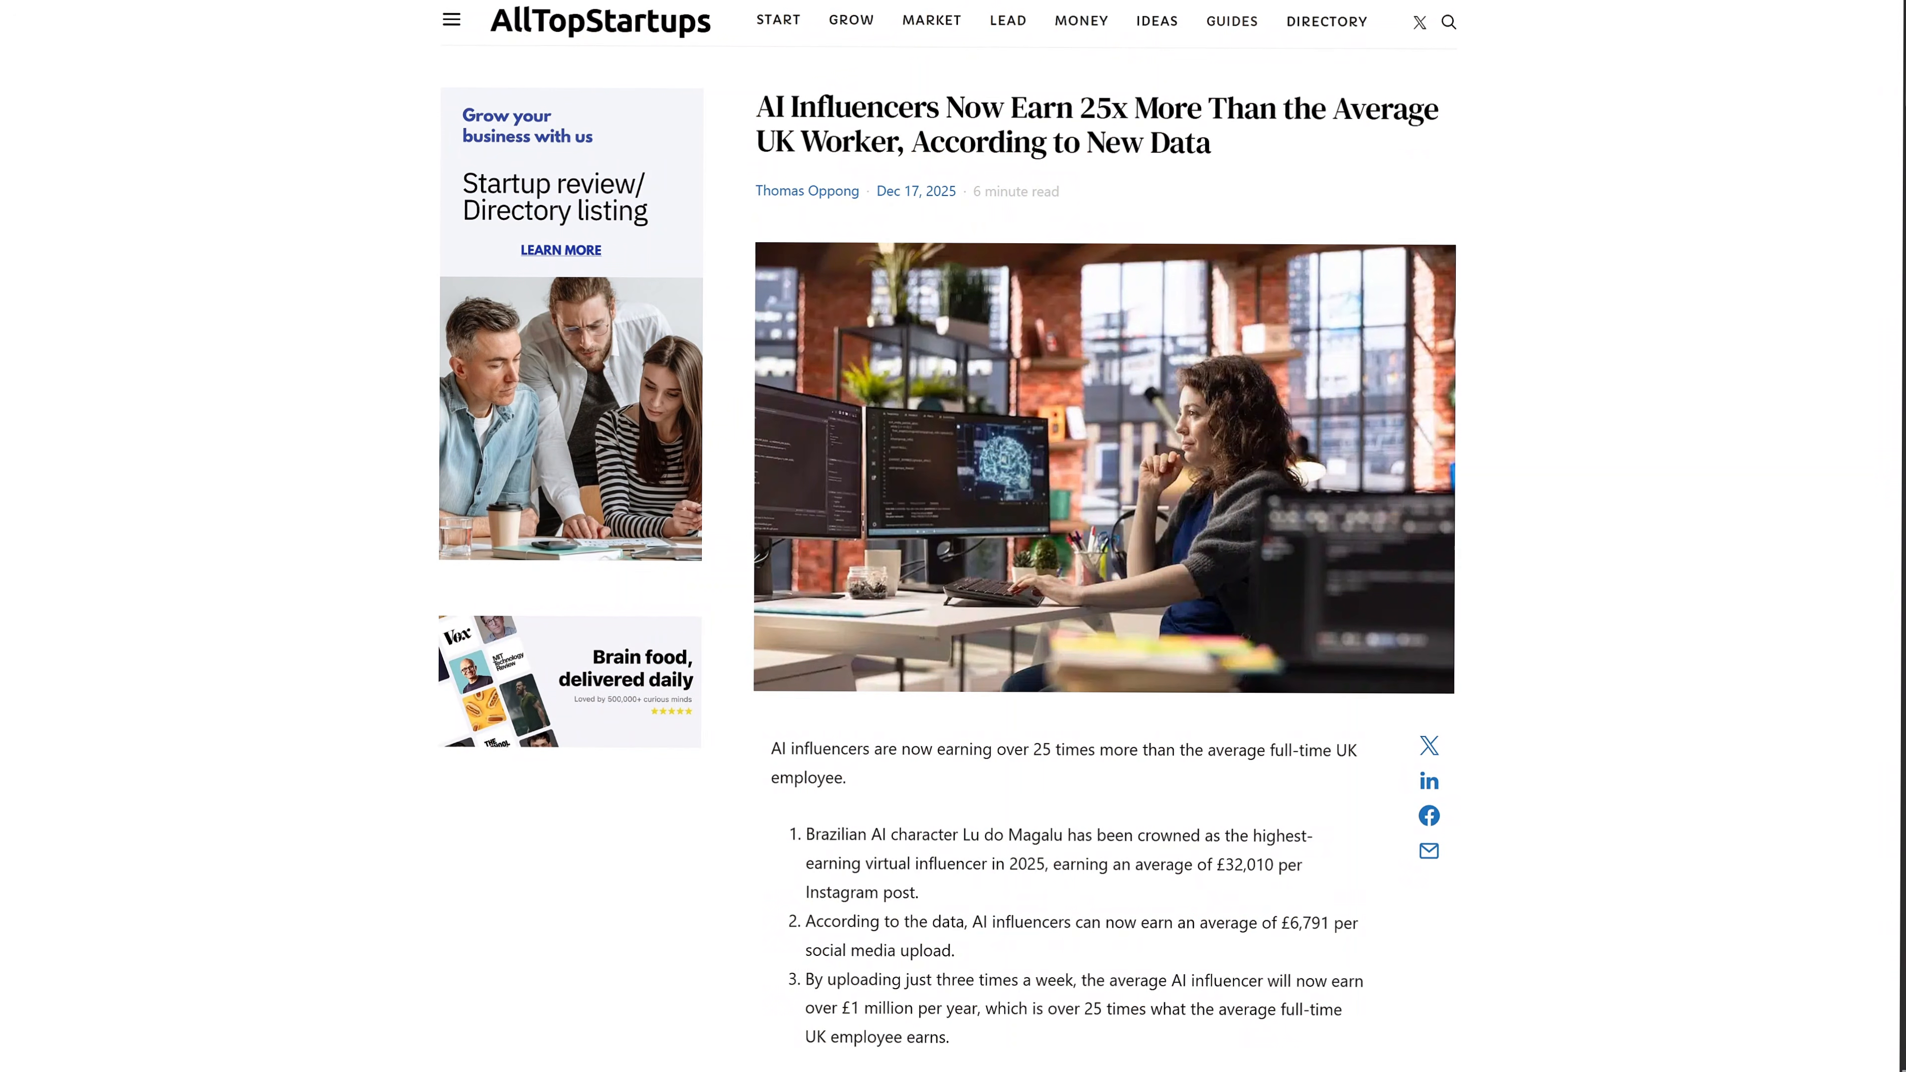
{"action": "scroll", "coordinate": [1102, 536], "scroll_direction": "down", "scroll_amount": 10}
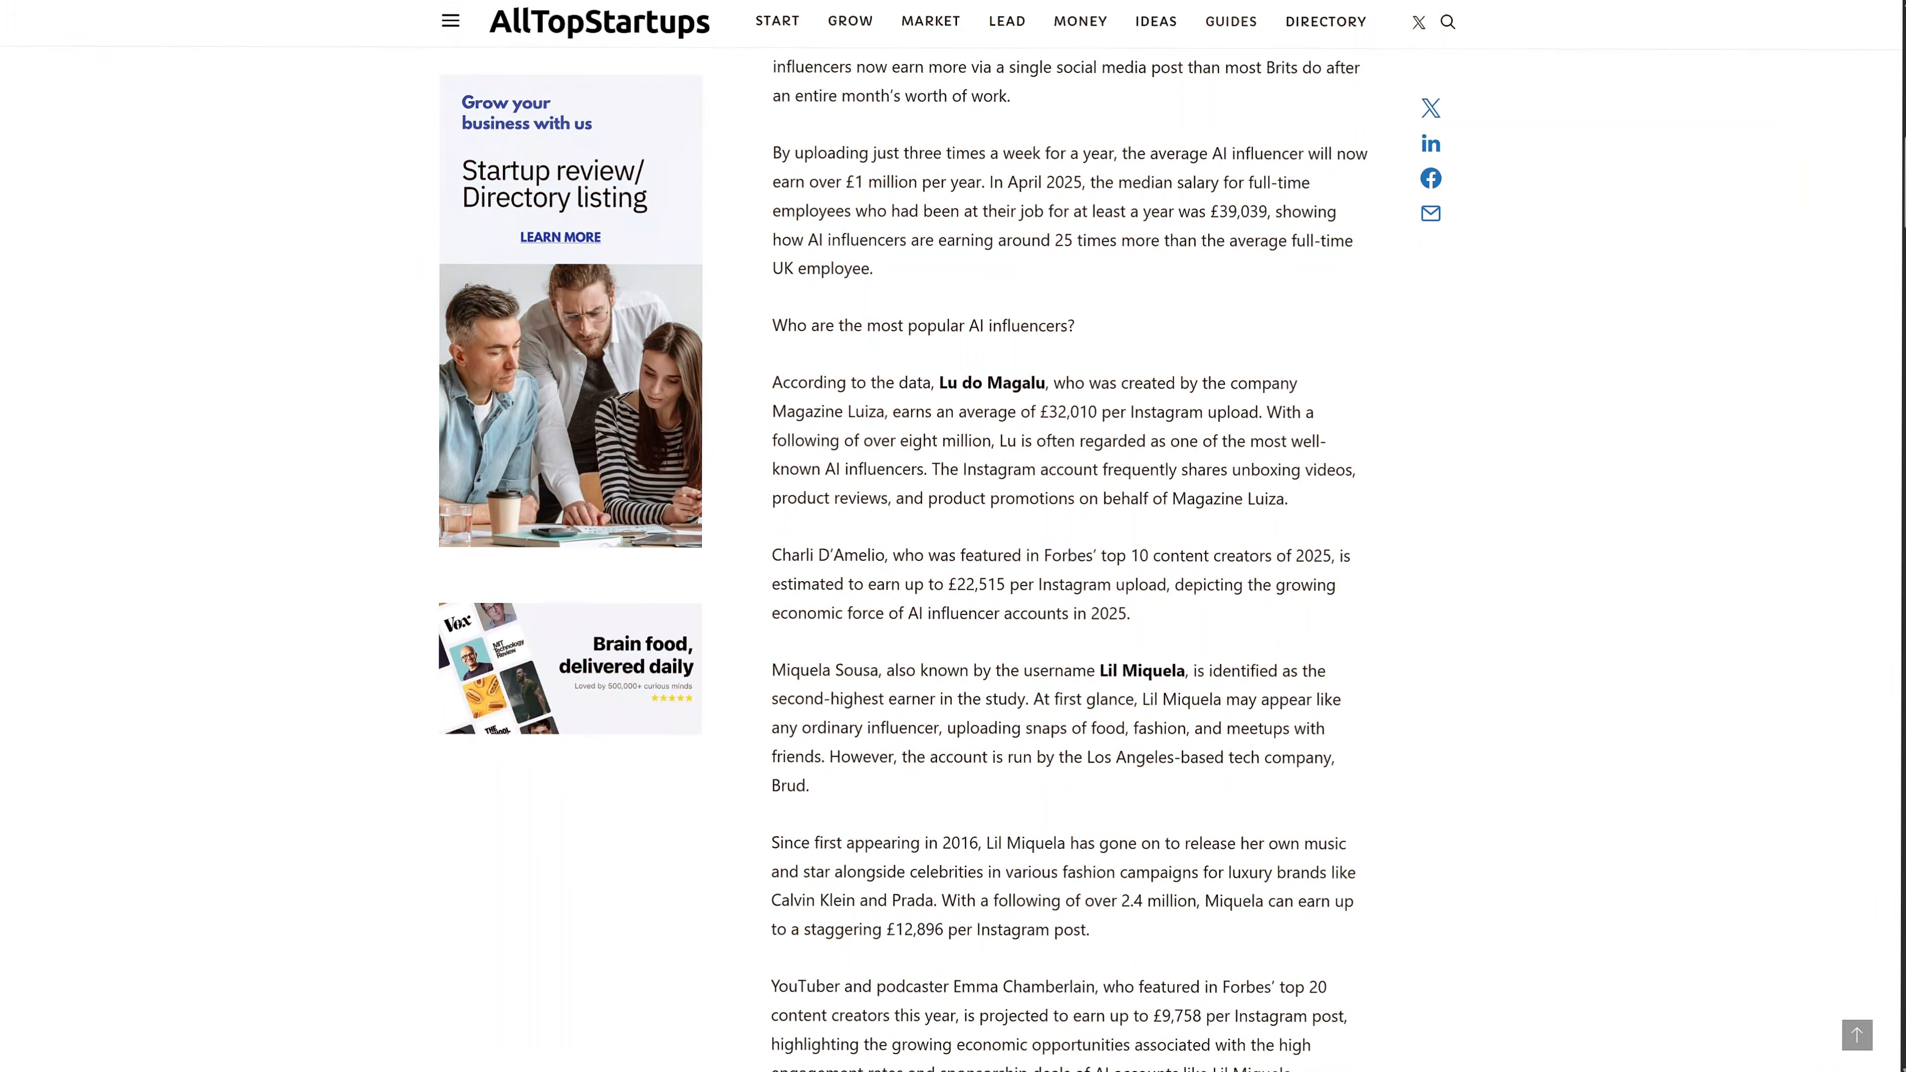
{"action": "scroll", "coordinate": [1066, 536], "scroll_direction": "down", "scroll_amount": 15}
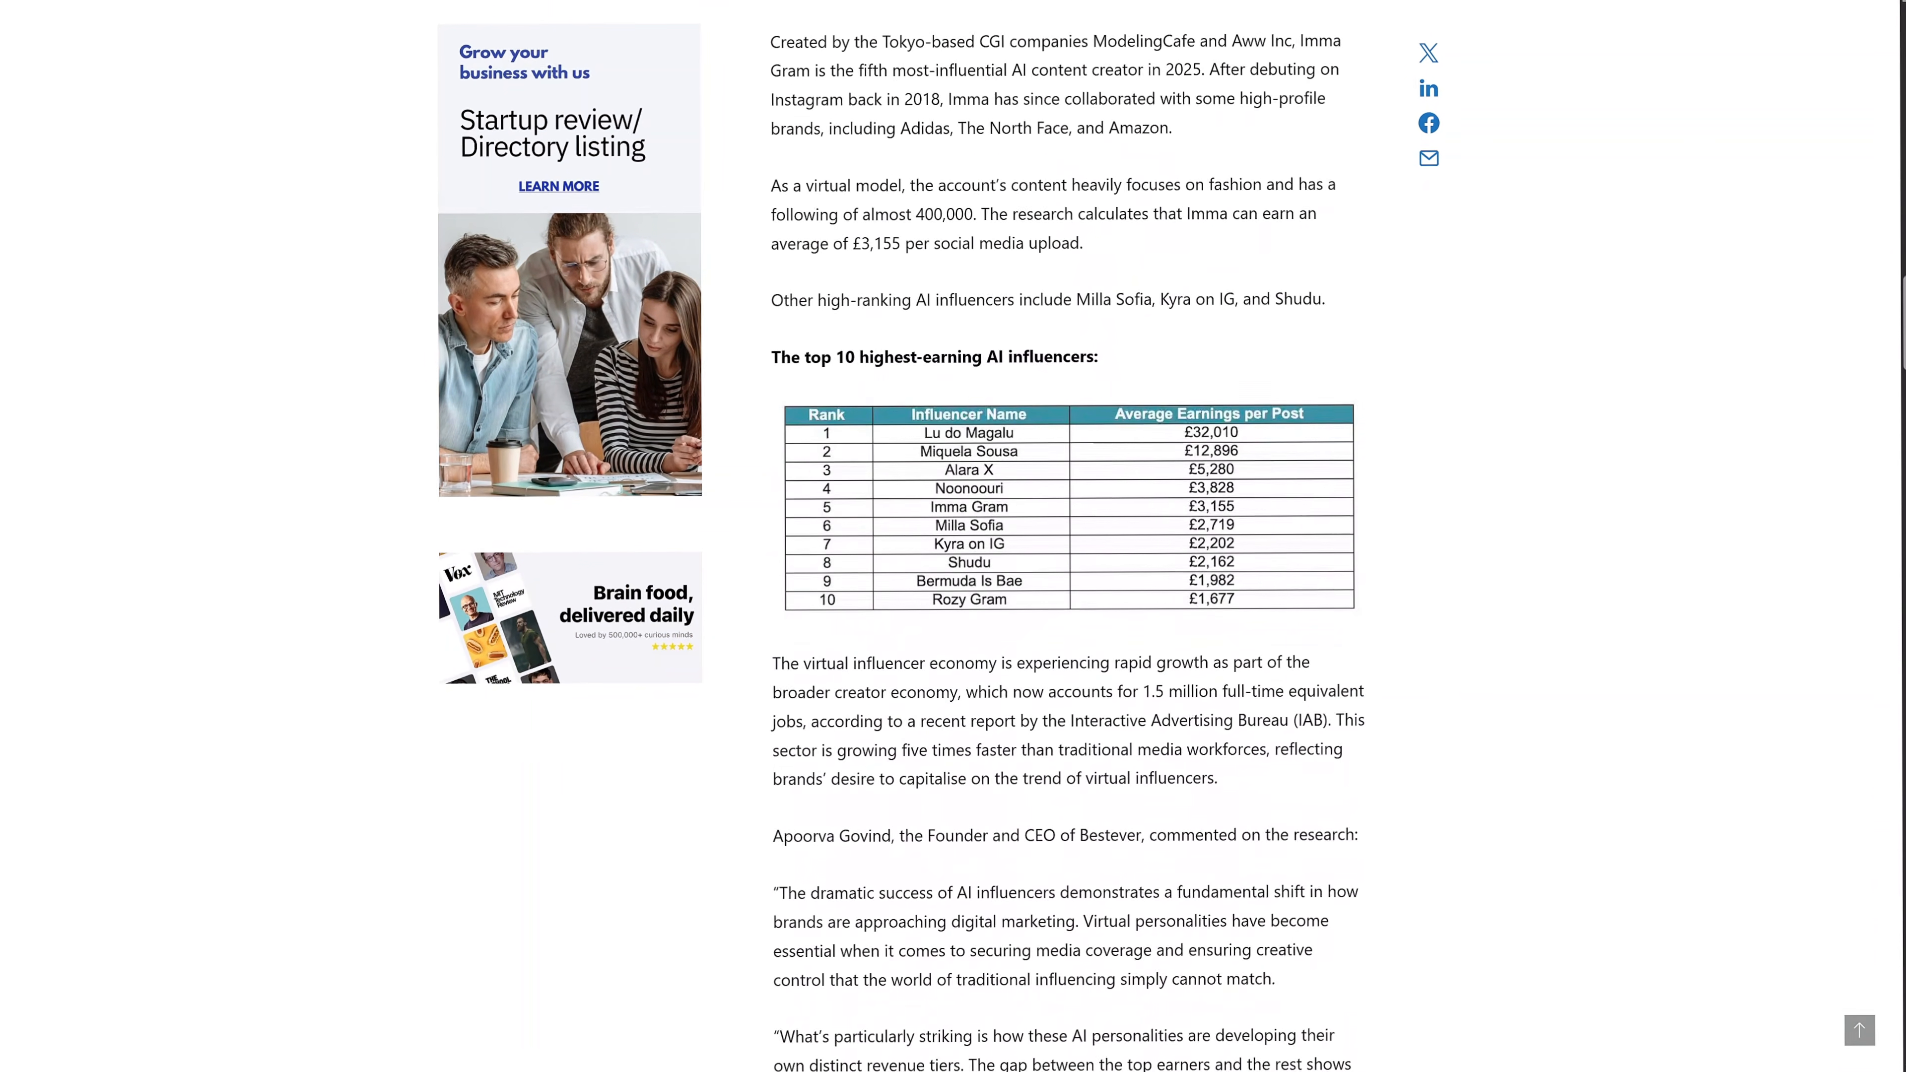